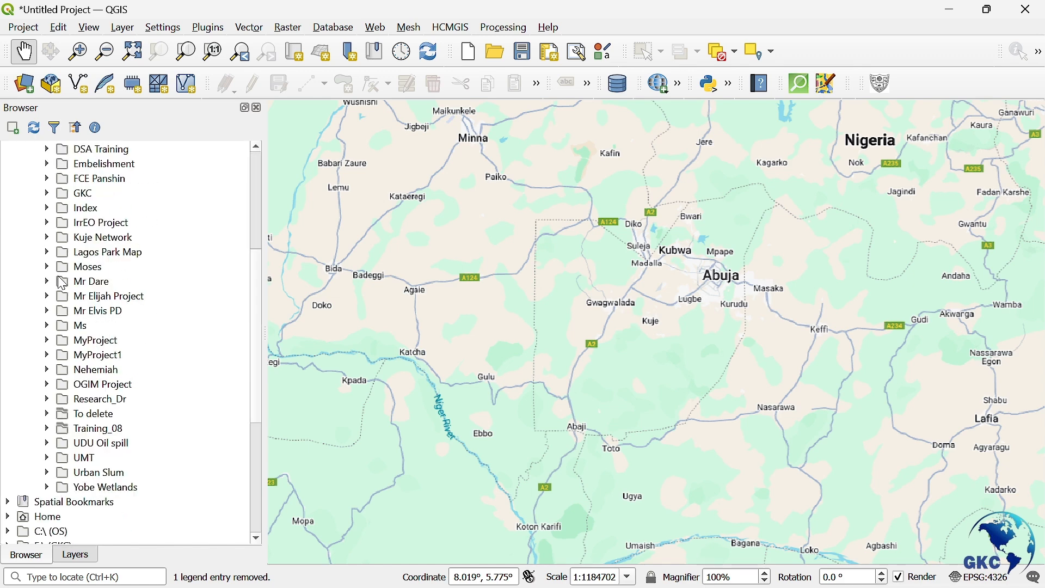
Start a new shapefile inside the To delete folder.
scroll(59, 274, up, 5)
scroll(59, 274, down, 6)
click(47, 370)
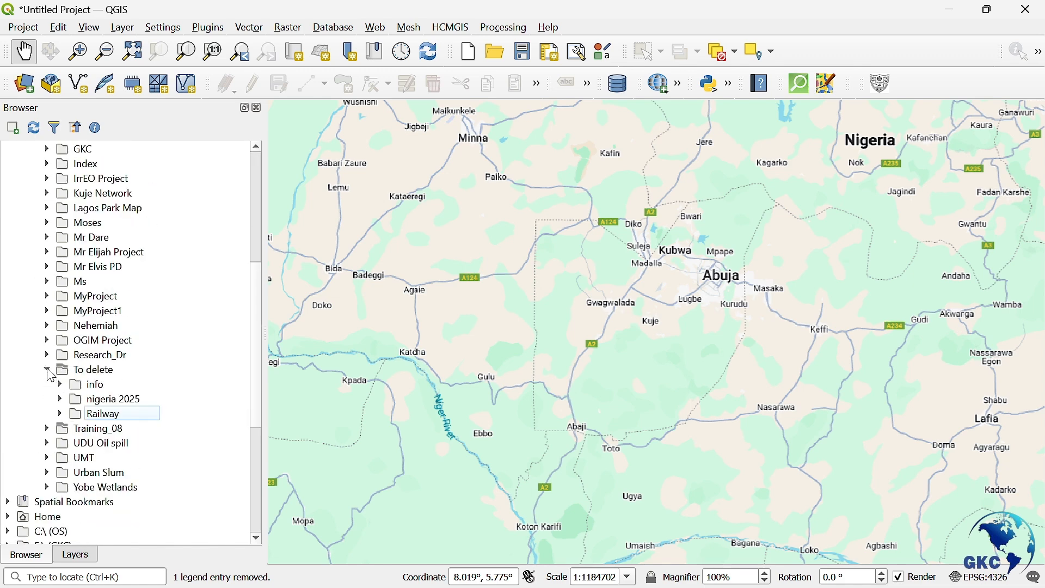
right_click(94, 371)
mouse_move(147, 403)
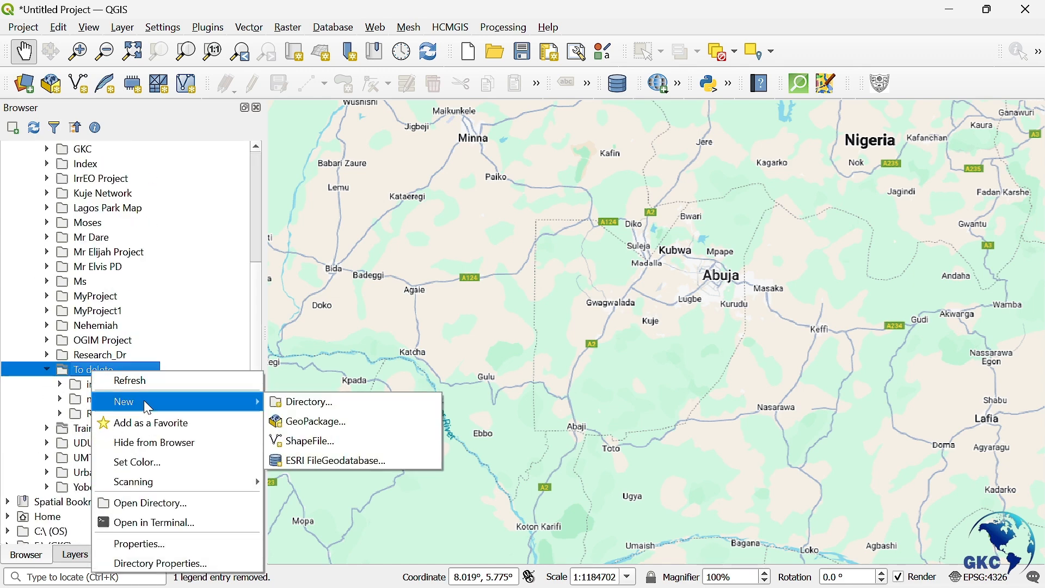
click(354, 441)
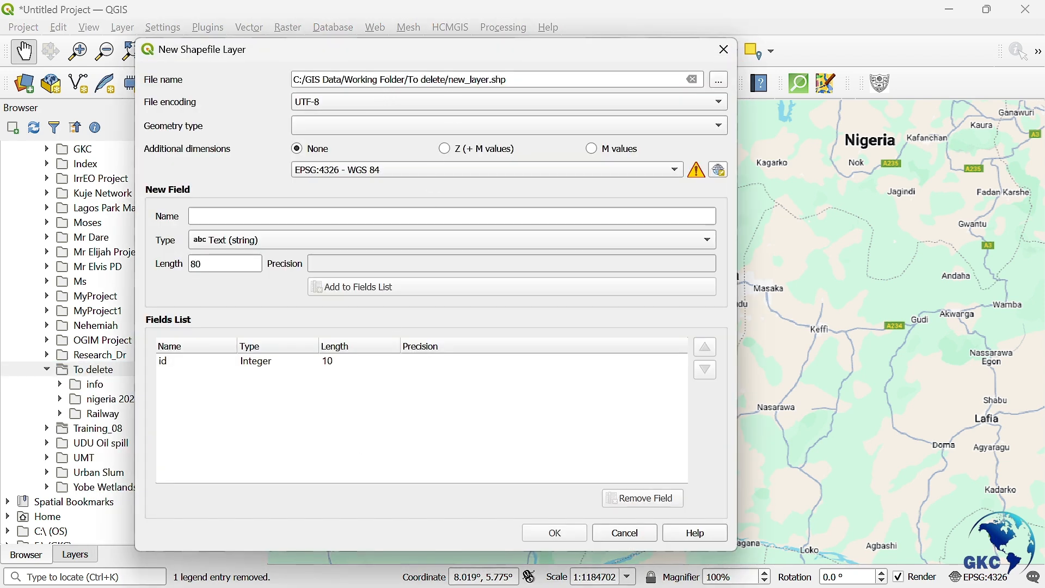
Name the new shapefile Cities in the To delete folder and set its geometry type to Point.
drag(294, 79, 449, 80)
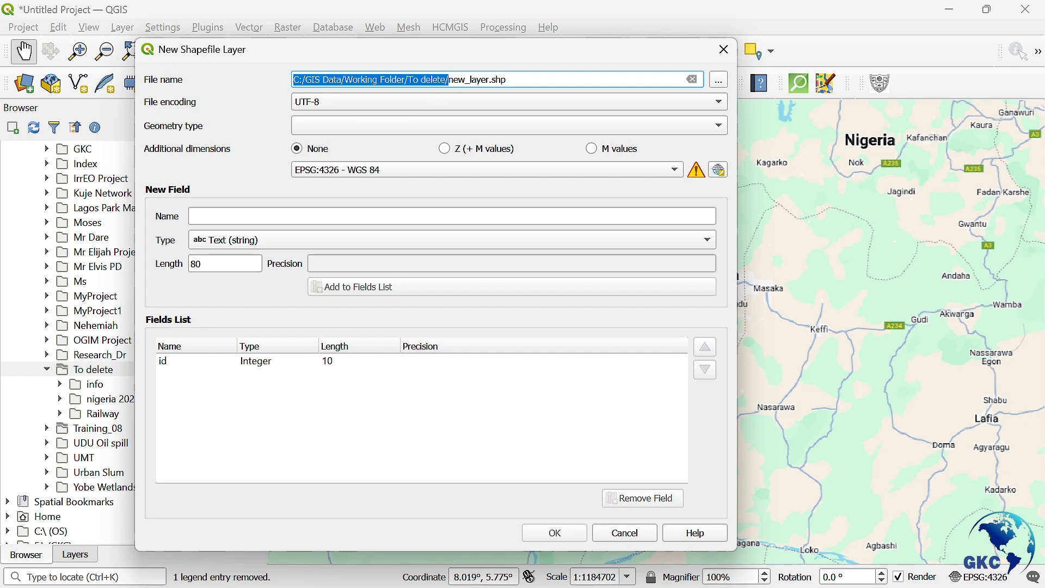
drag(507, 80, 449, 80)
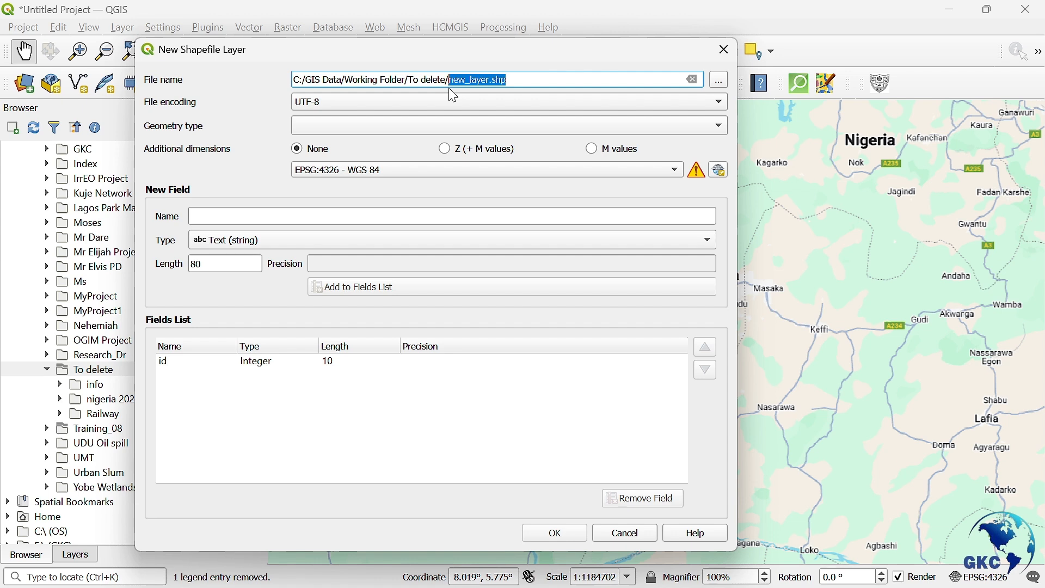
text(Citi)
click(497, 133)
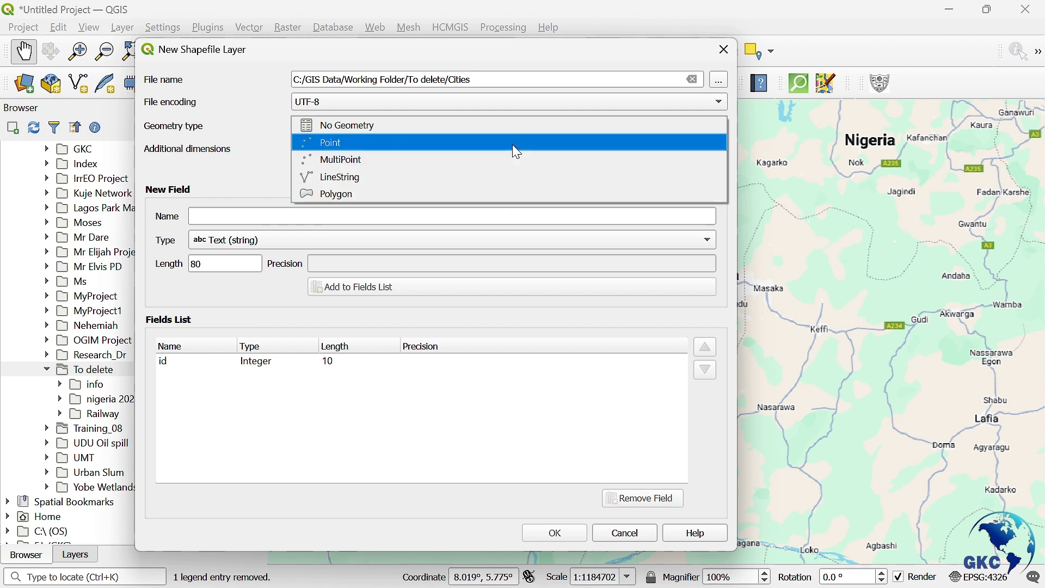
click(512, 144)
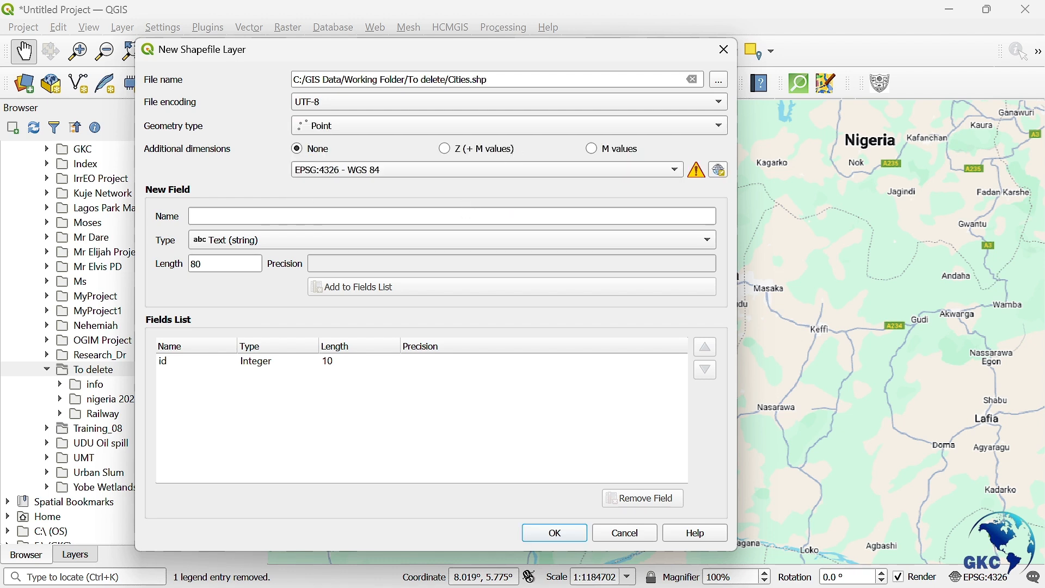
Add a Text (string) field called Name with length 80 and create the Cities shapefile.
click(511, 217)
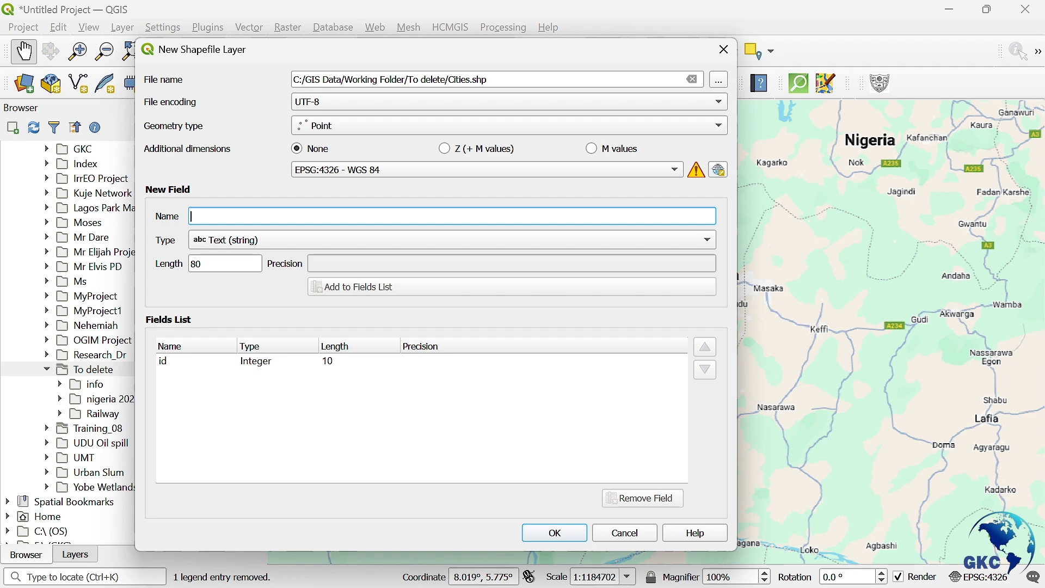
text(Name)
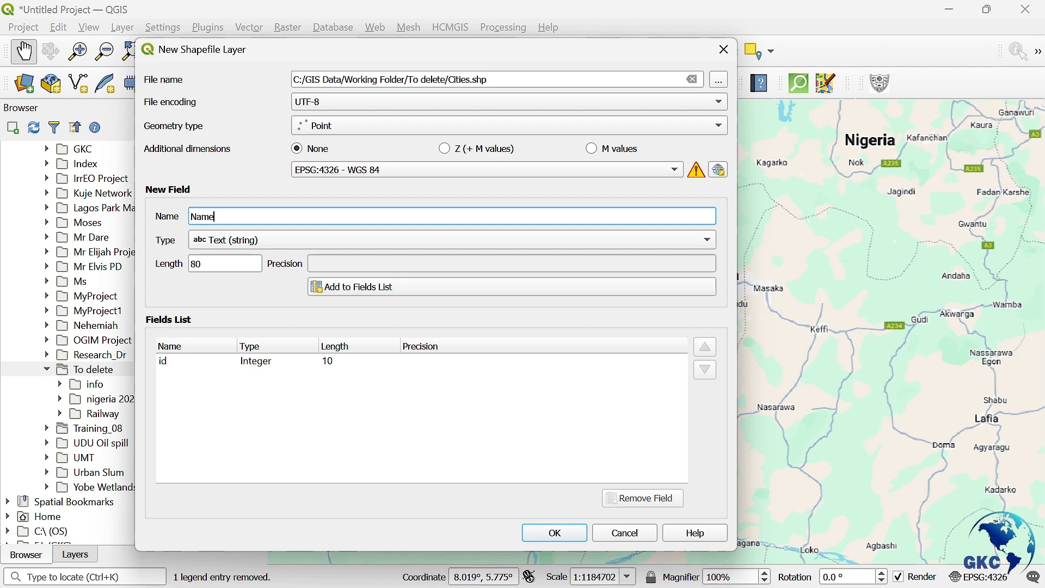
click(274, 242)
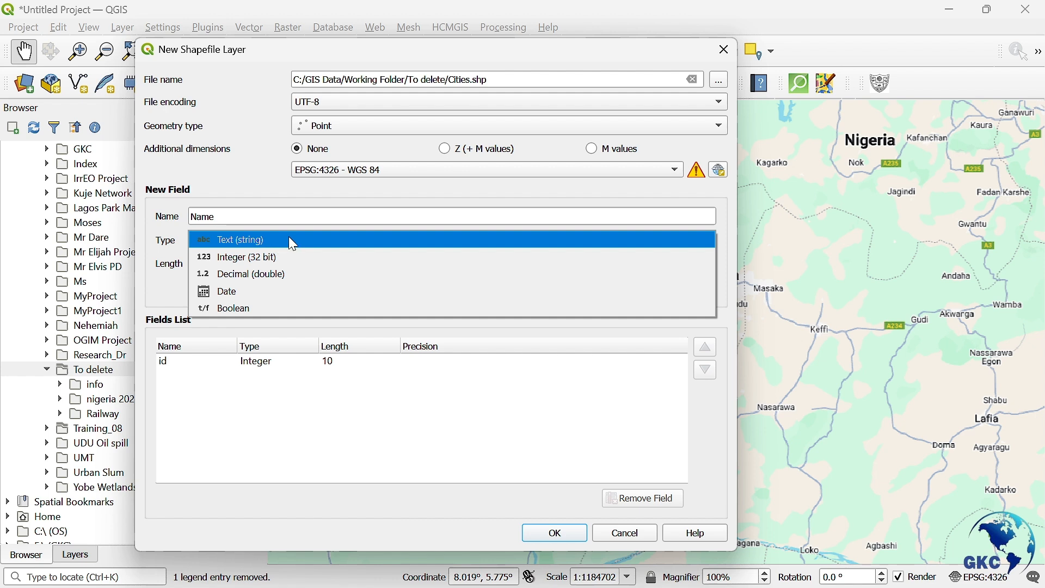
click(294, 243)
click(223, 265)
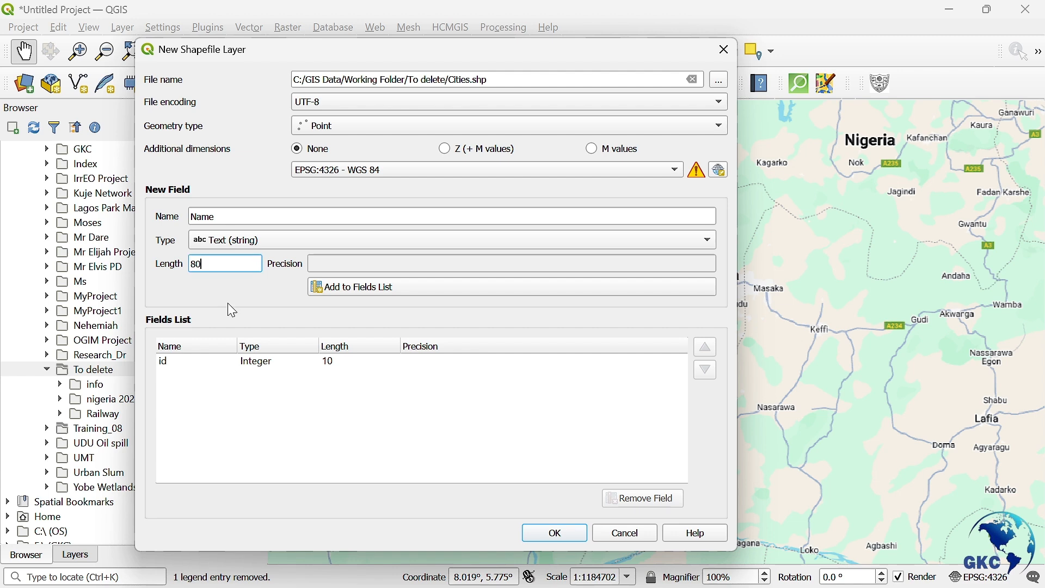
click(340, 293)
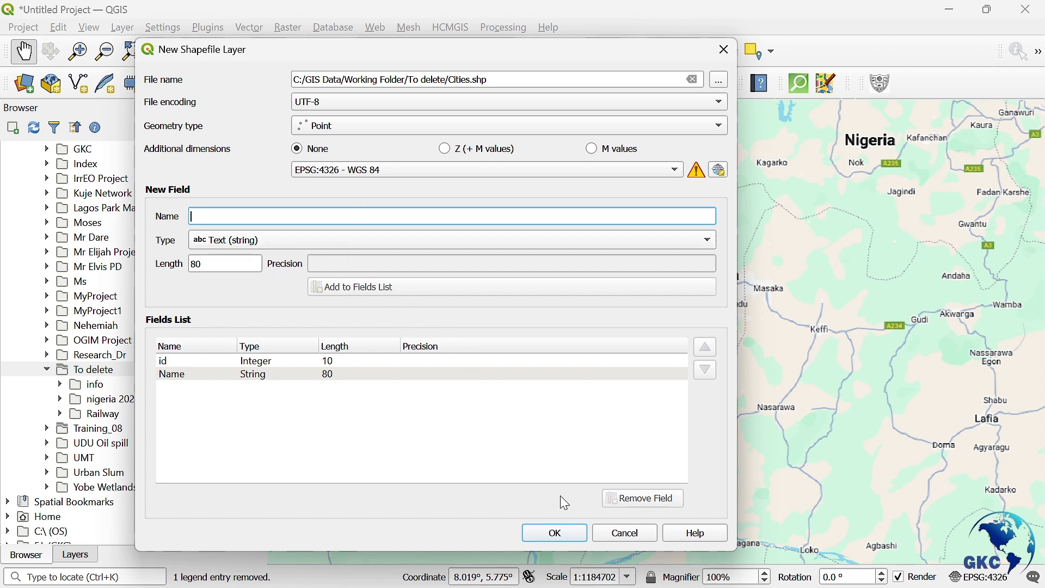
click(572, 532)
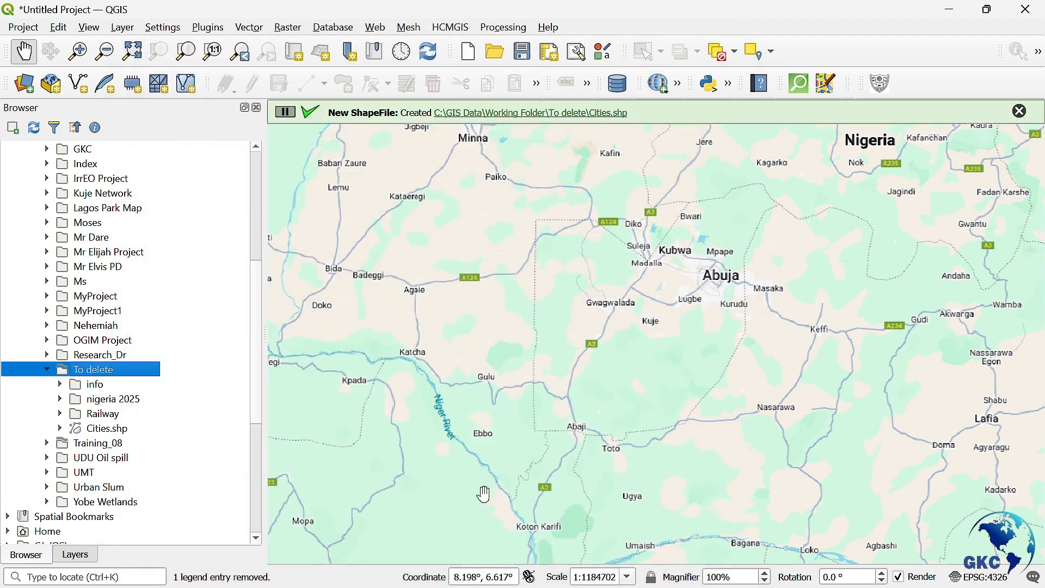
Add Cities.shp to the map and make it the active layer.
click(102, 434)
drag(101, 434, 443, 357)
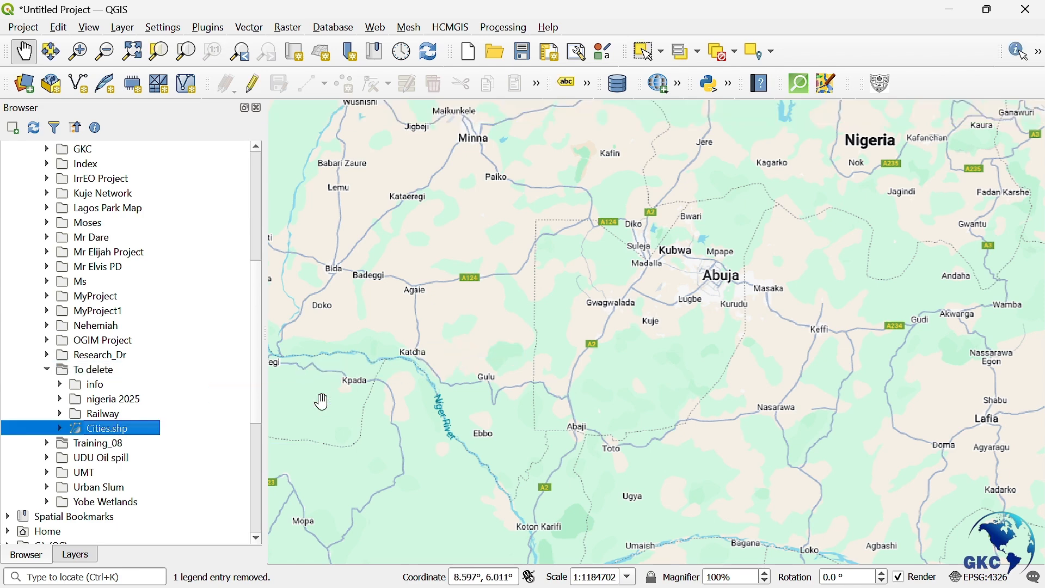
click(87, 556)
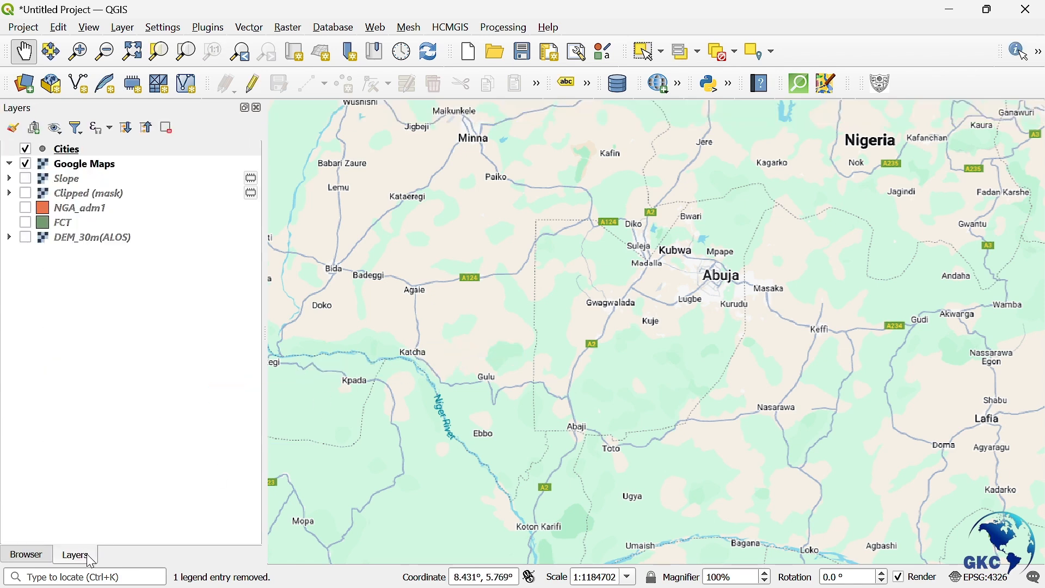
click(80, 153)
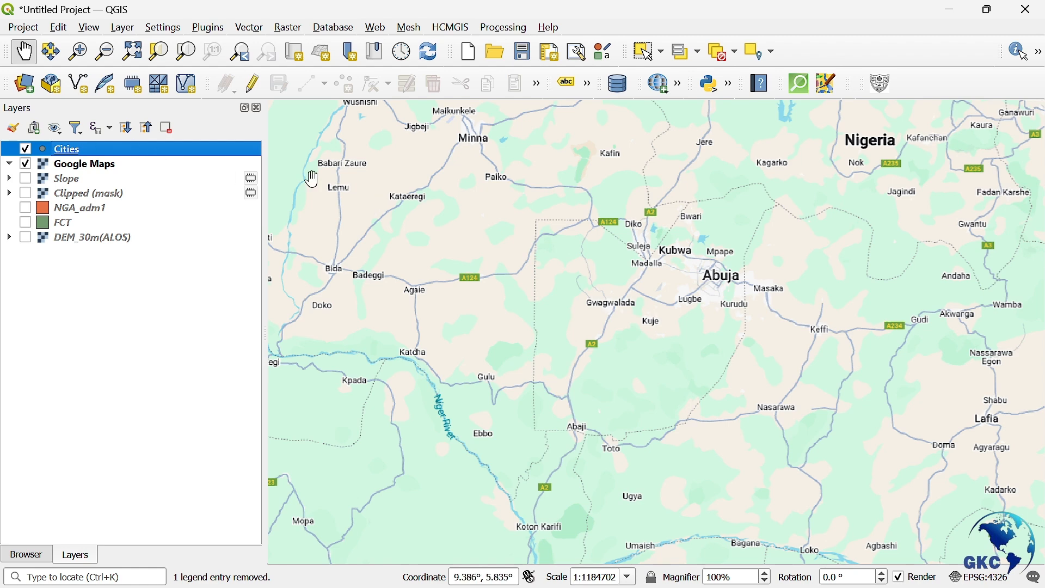
Enable editing on the Cities layer and add a point at Gwagwalada with Name set to Gwagwalada.
right_click(897, 56)
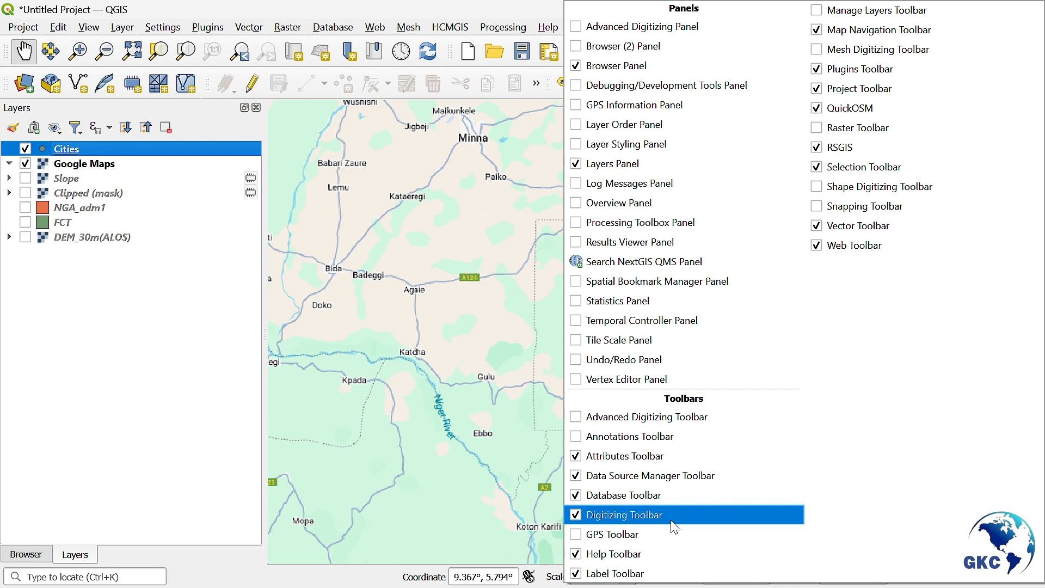
click(254, 84)
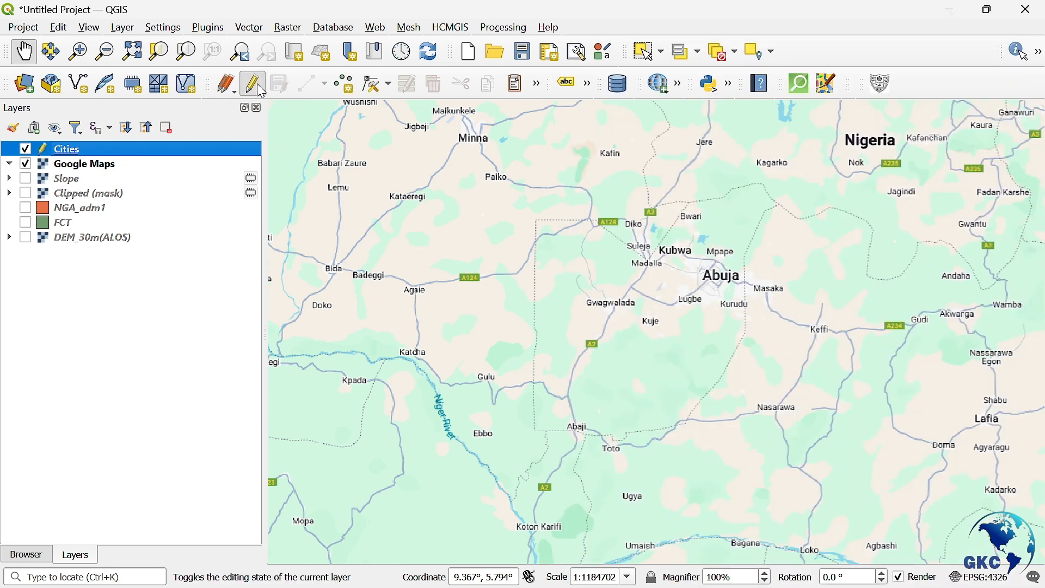
click(354, 90)
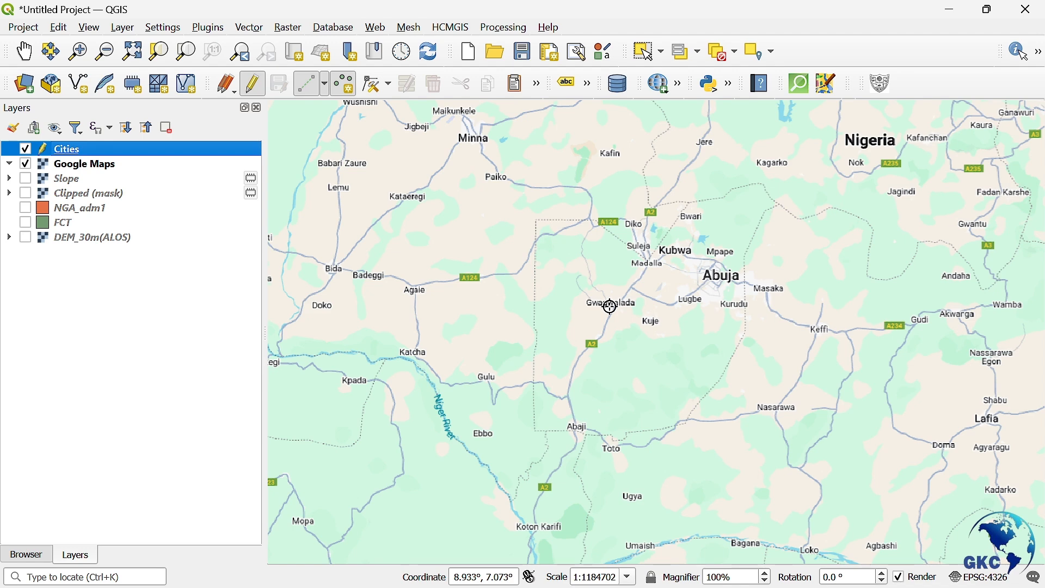
click(611, 306)
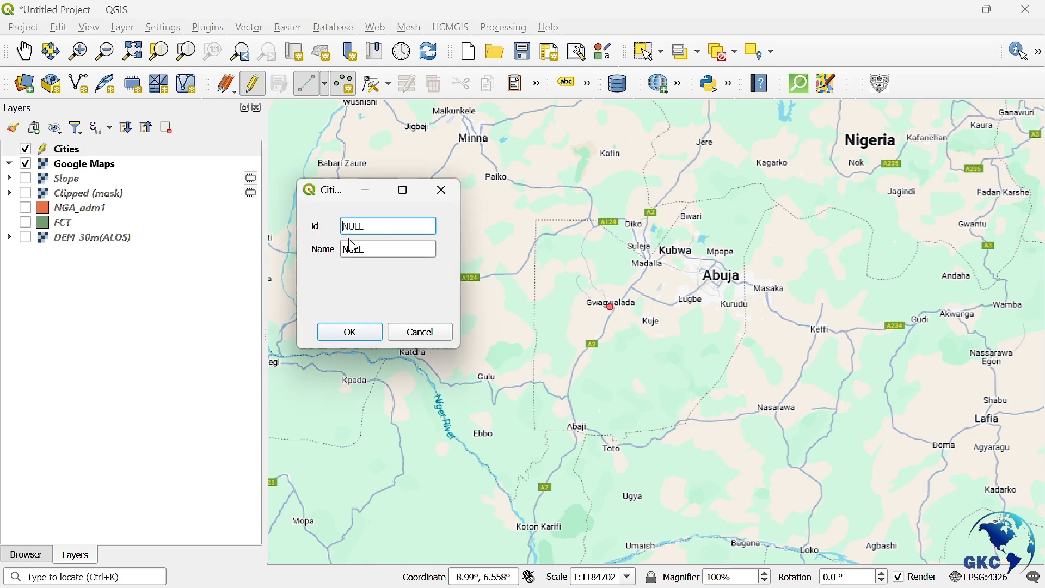
key(Tab)
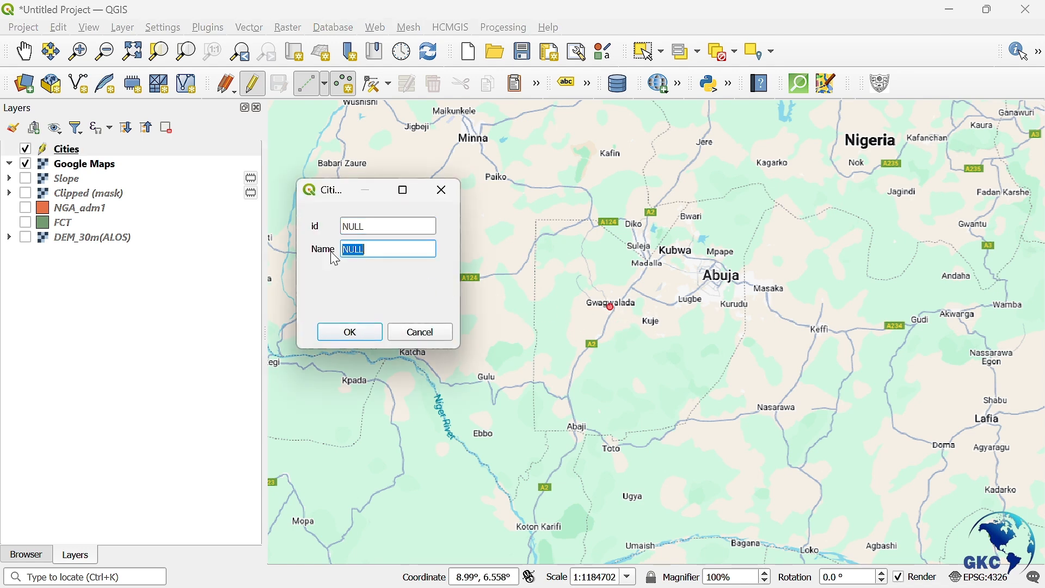
text(Gwagwalada)
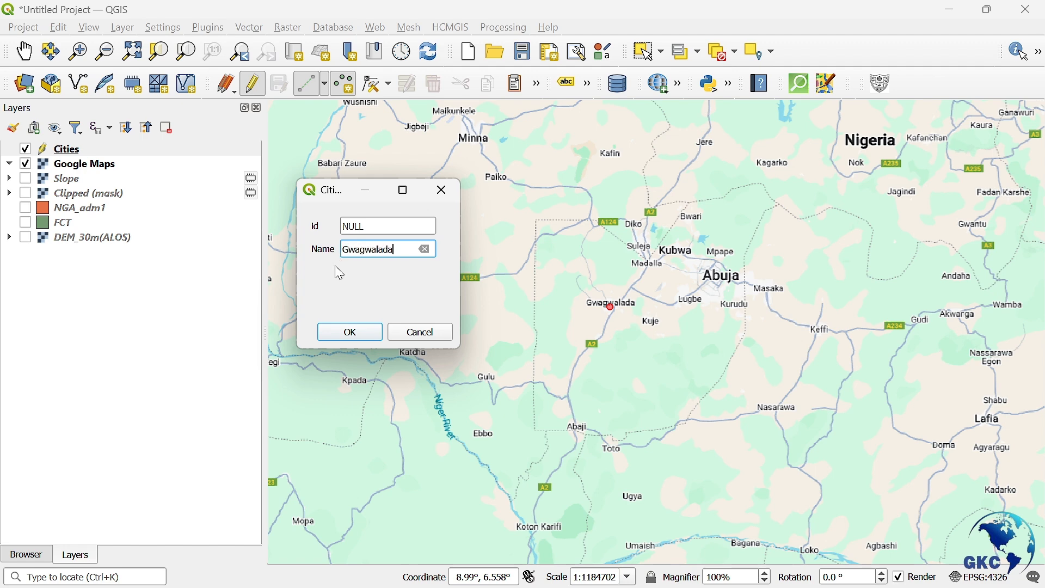
click(349, 331)
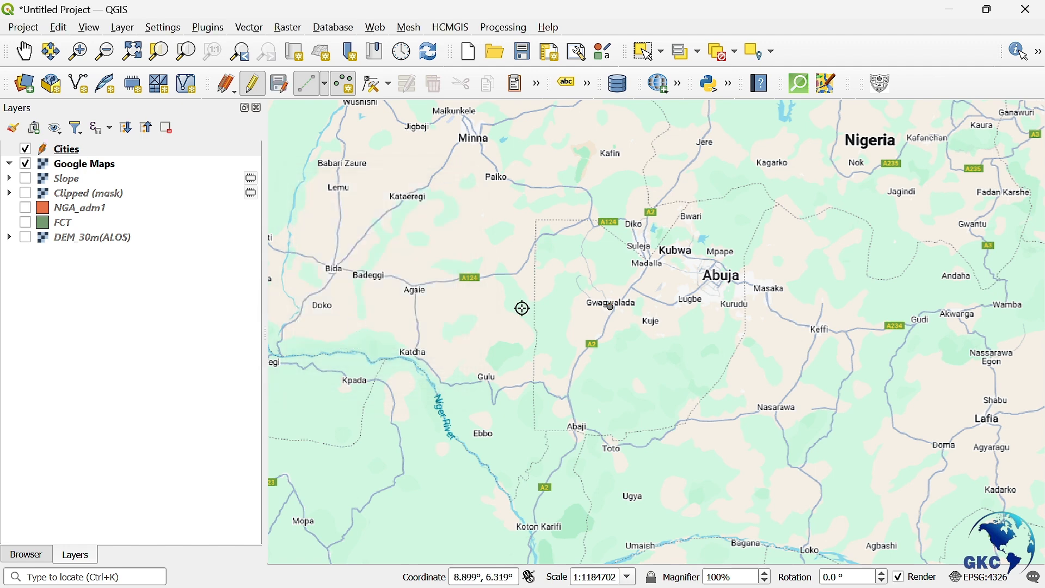
Add a point feature at Kuje on the map with Name set to kuje.
click(653, 321)
click(375, 250)
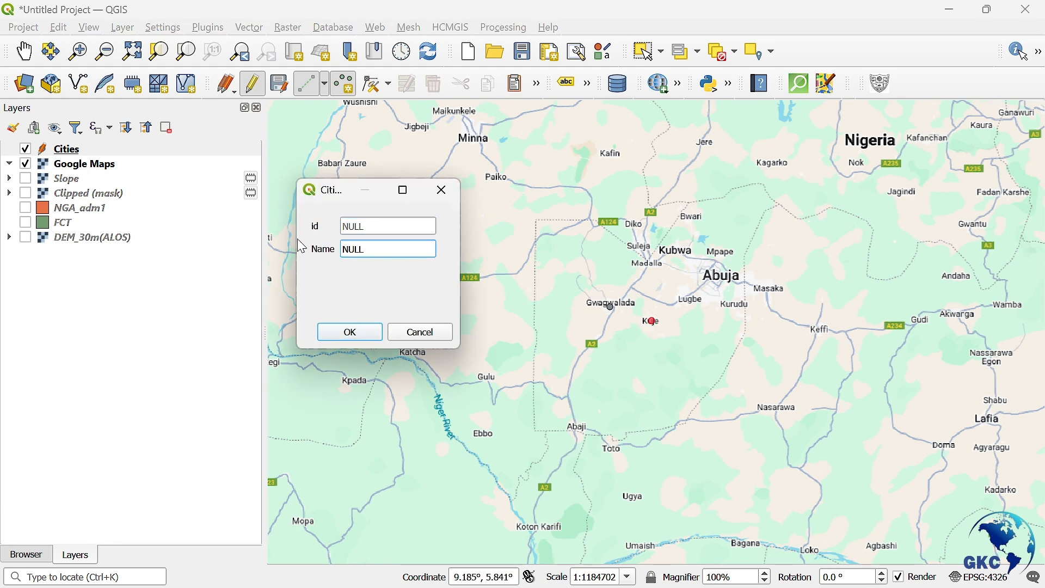
key(ctrl+a)
text(kUJWe)
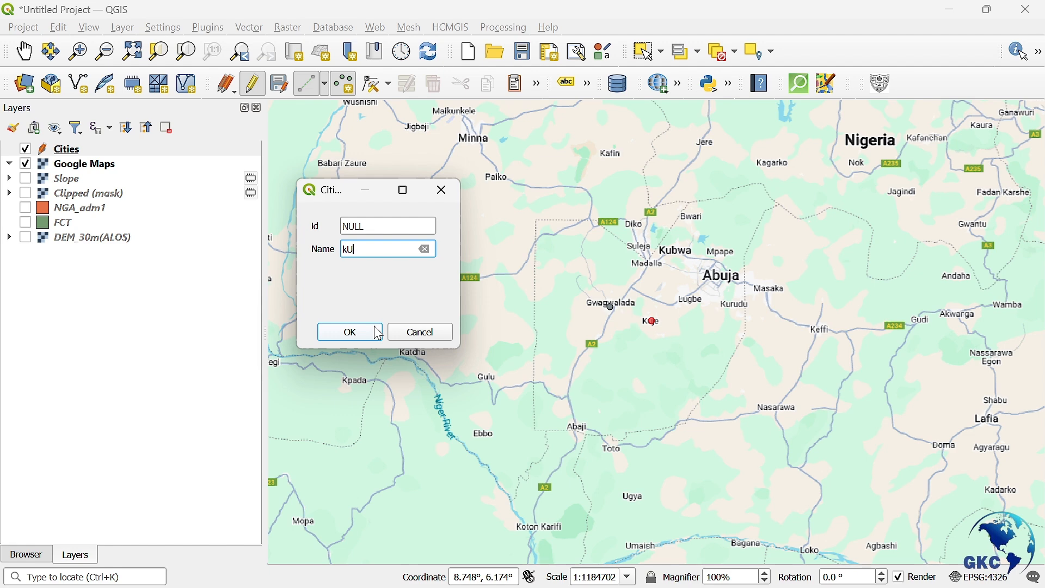
text(uje)
click(369, 339)
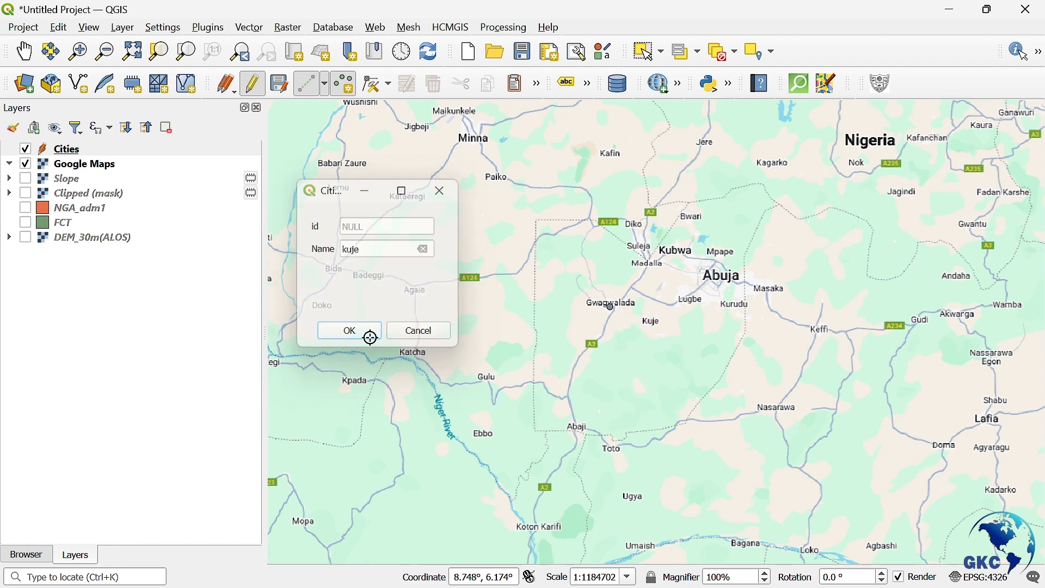
Add a point at Lugbe with Name set to Lugbe, and end the Cities editing session with its edits saved.
click(691, 298)
key(Tab)
text(Lu)
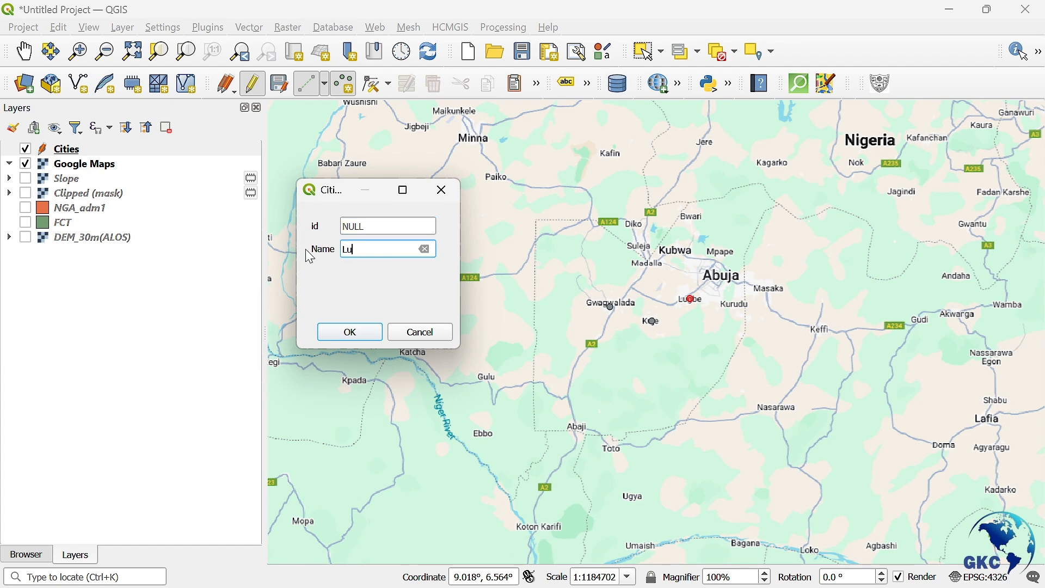
text(gbe)
click(366, 337)
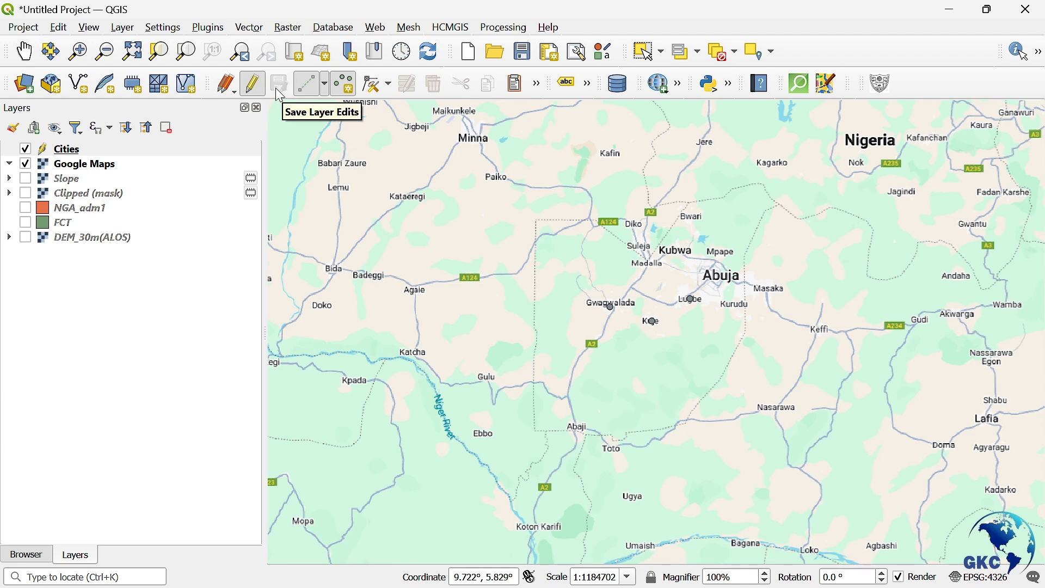
click(257, 87)
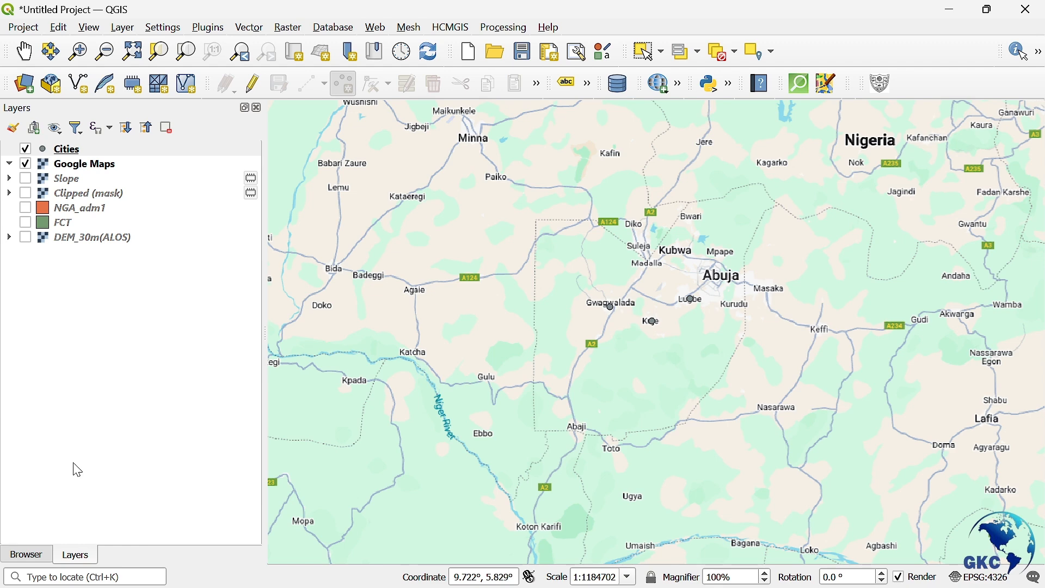
Start another new shapefile in the To delete folder.
click(47, 559)
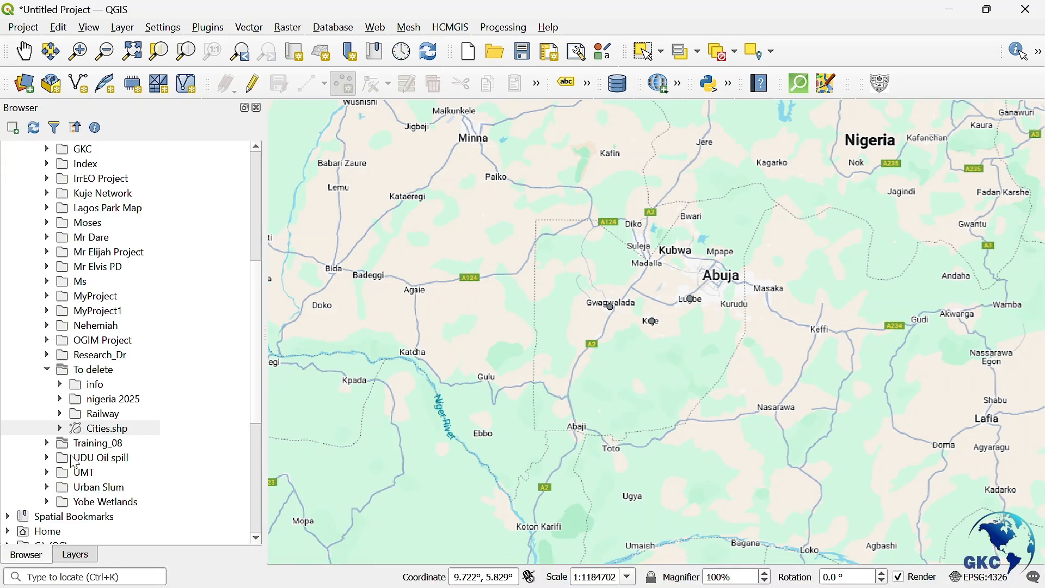
right_click(110, 366)
mouse_move(190, 398)
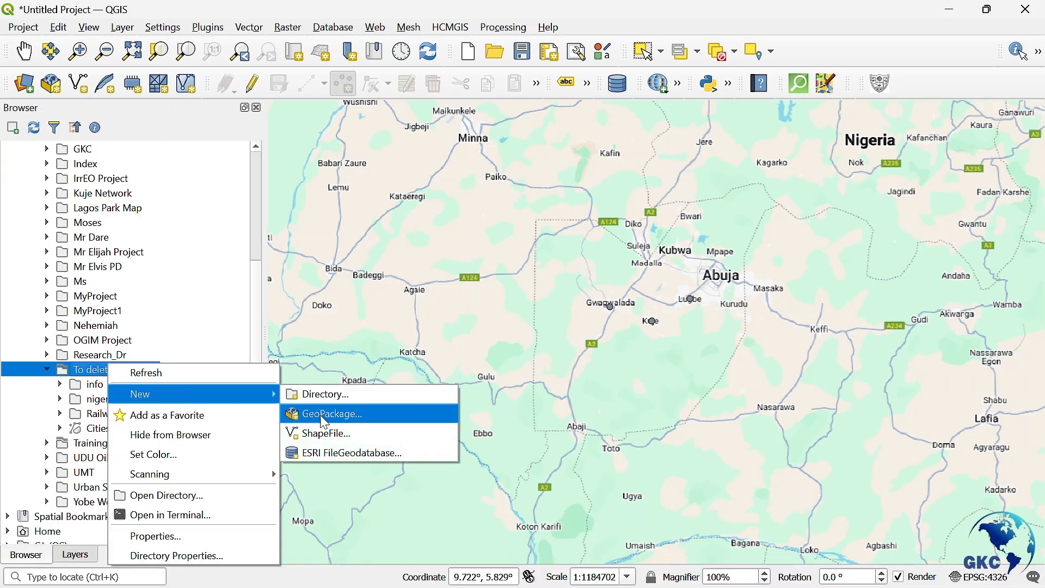
click(321, 432)
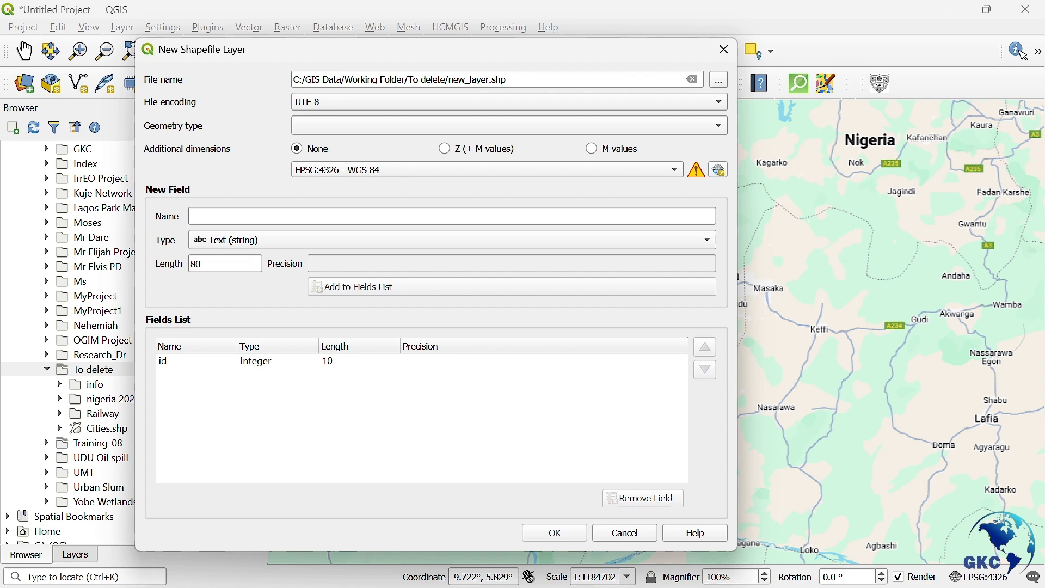
Name the new shapefile Road and set its geometry type to LineString.
drag(508, 80, 456, 80)
key(BackSpace)
key(BackSpace)
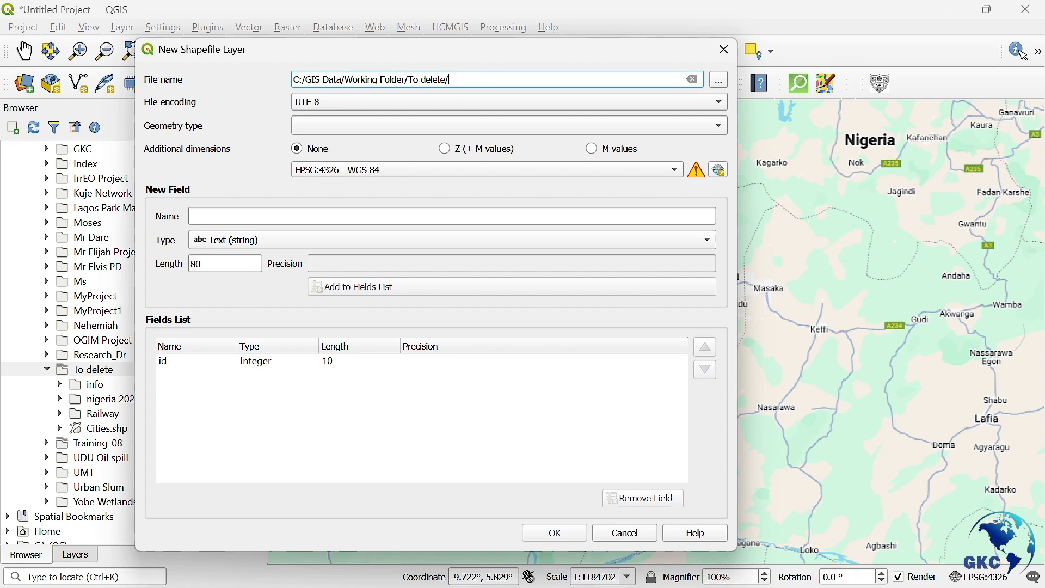
click(646, 128)
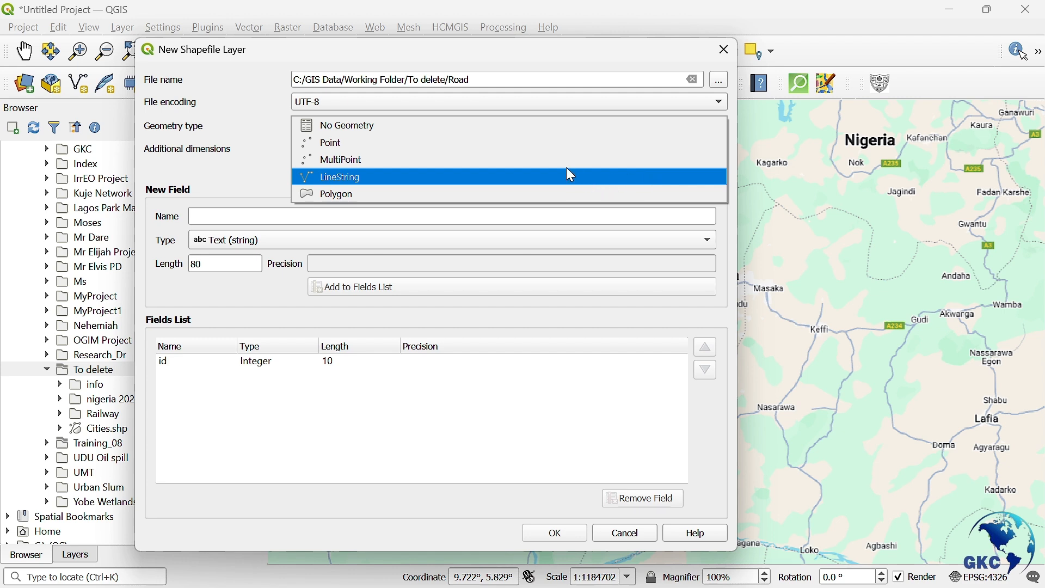
click(593, 182)
Add a text field called Name with length 80 and create the Road shapefile.
click(580, 217)
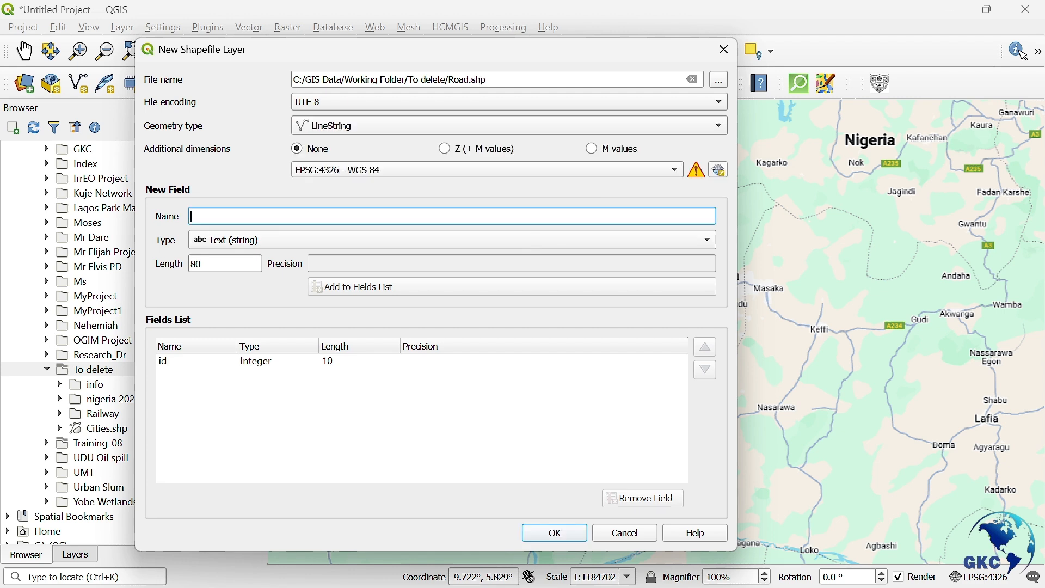
text(Name)
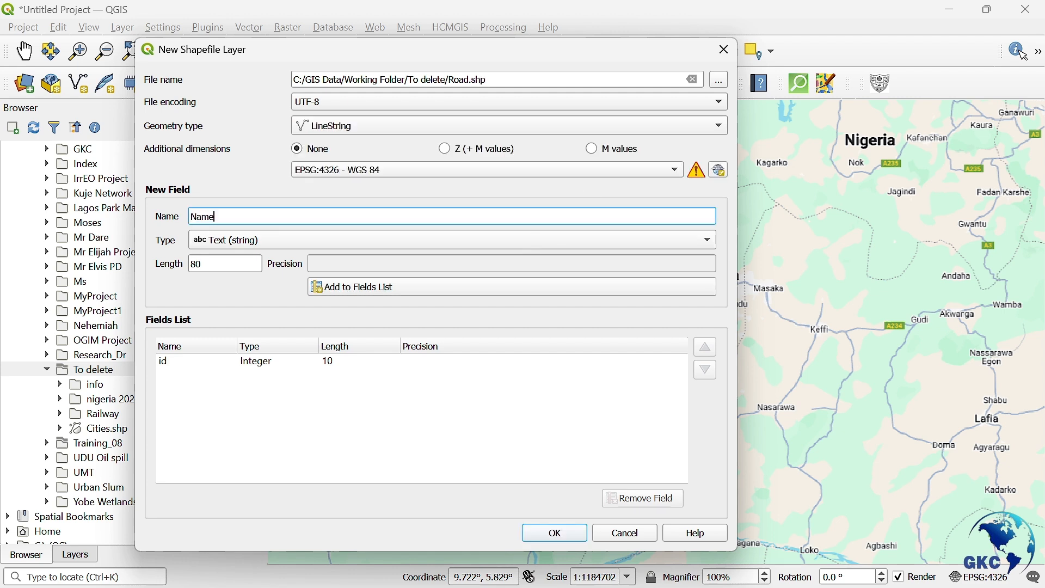
click(384, 240)
click(391, 239)
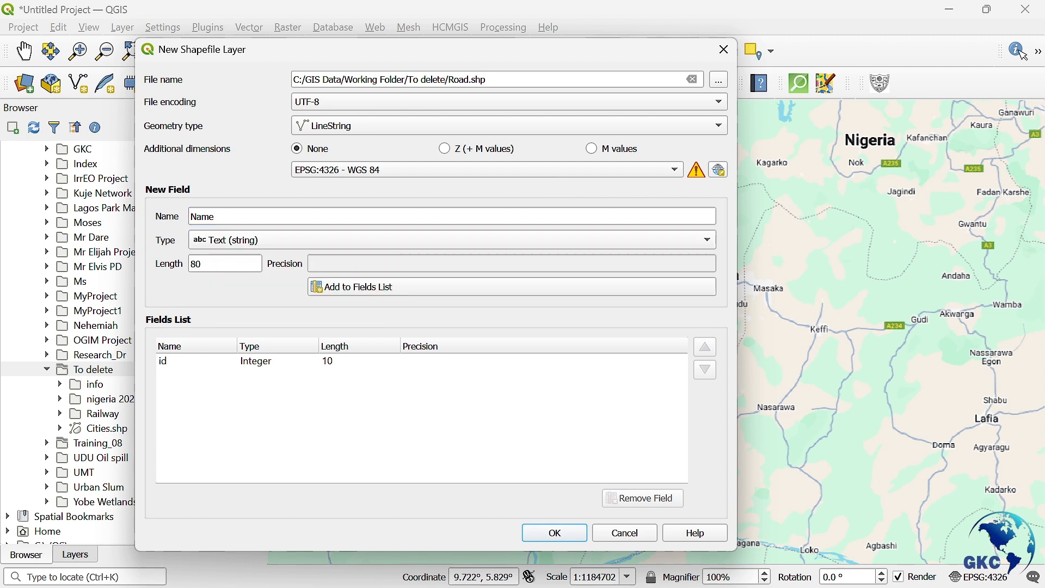
key(Tab)
click(370, 289)
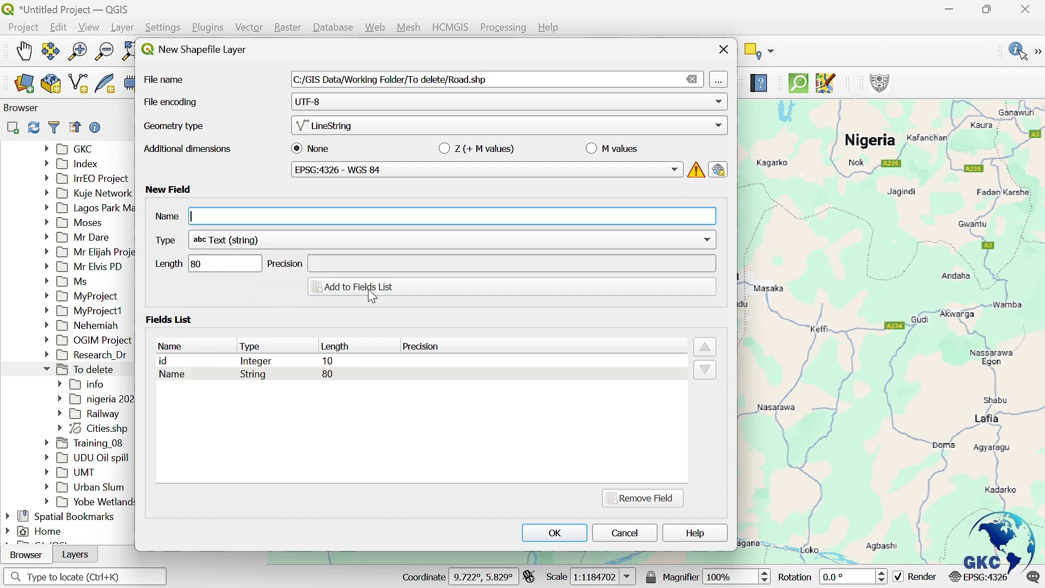
click(578, 537)
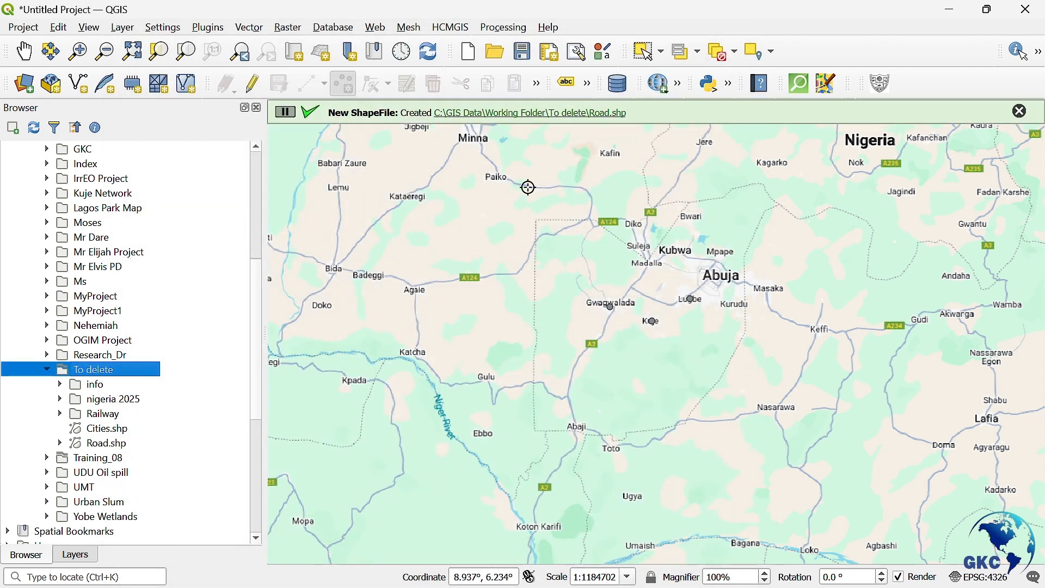
Add Road.shp from the To delete folder to the map and start editing it with a new line feature.
drag(106, 444, 443, 384)
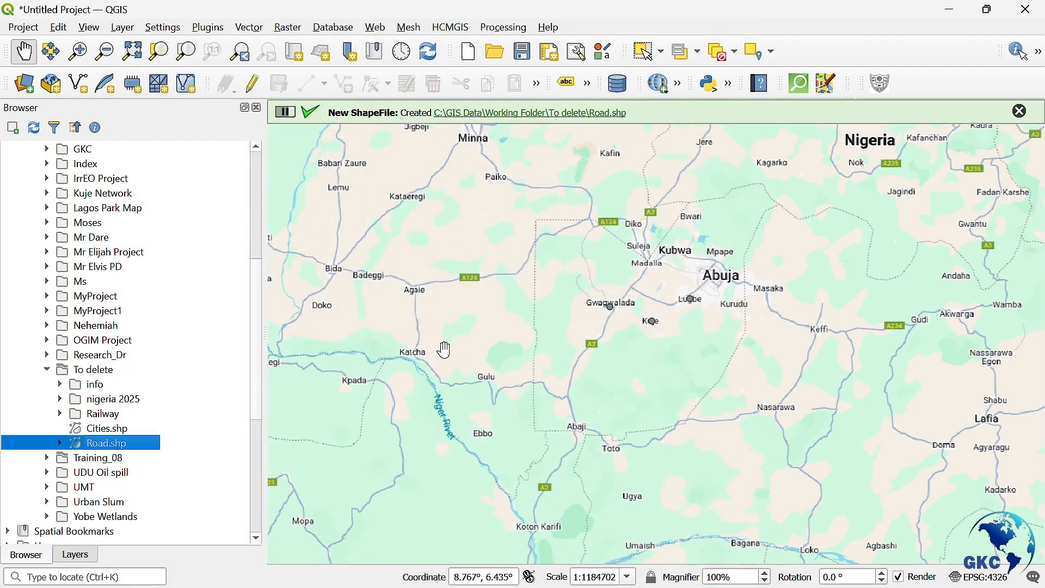
click(79, 553)
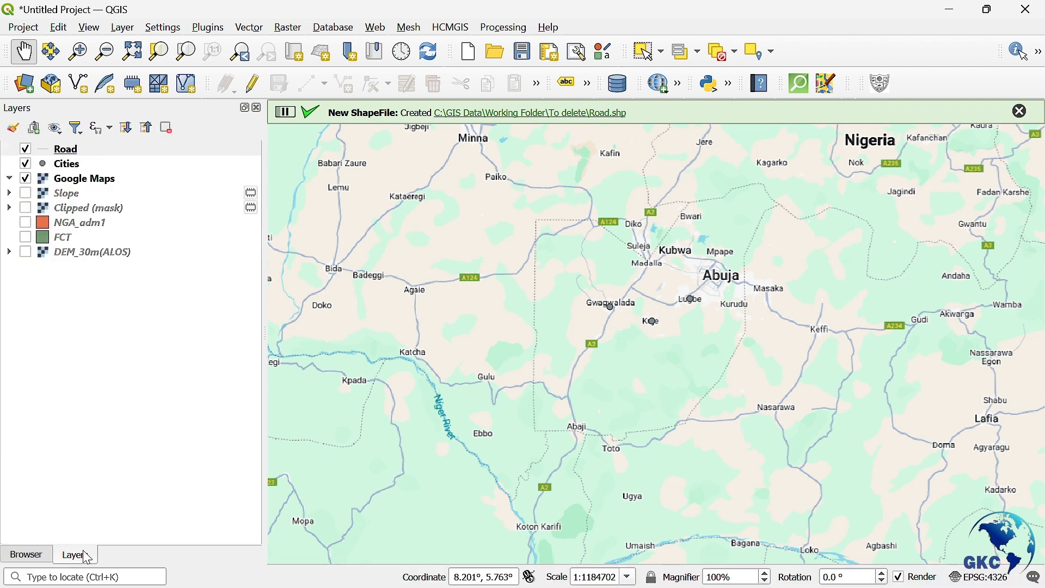
click(102, 154)
click(252, 84)
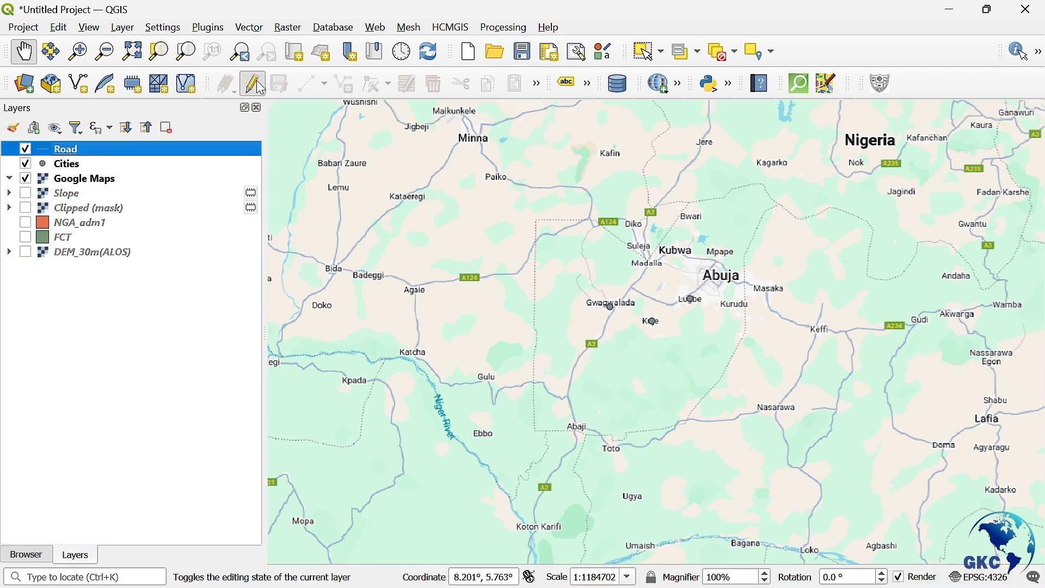
click(355, 84)
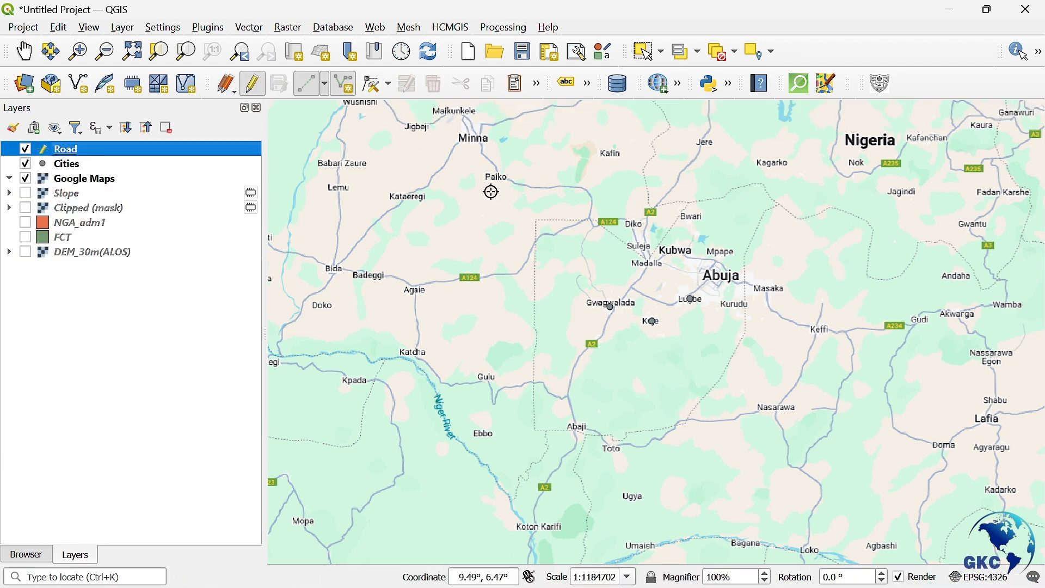
Try to trace the A2 road as a line from Abaji past Gwagwalada to Madalla.
click(579, 428)
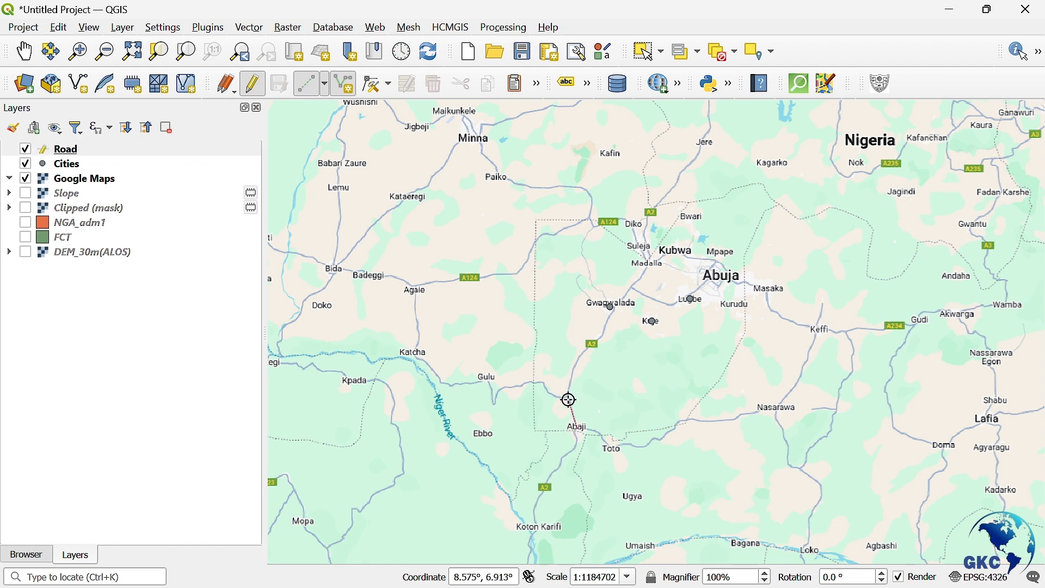
click(571, 378)
click(577, 360)
click(592, 342)
click(607, 327)
click(612, 314)
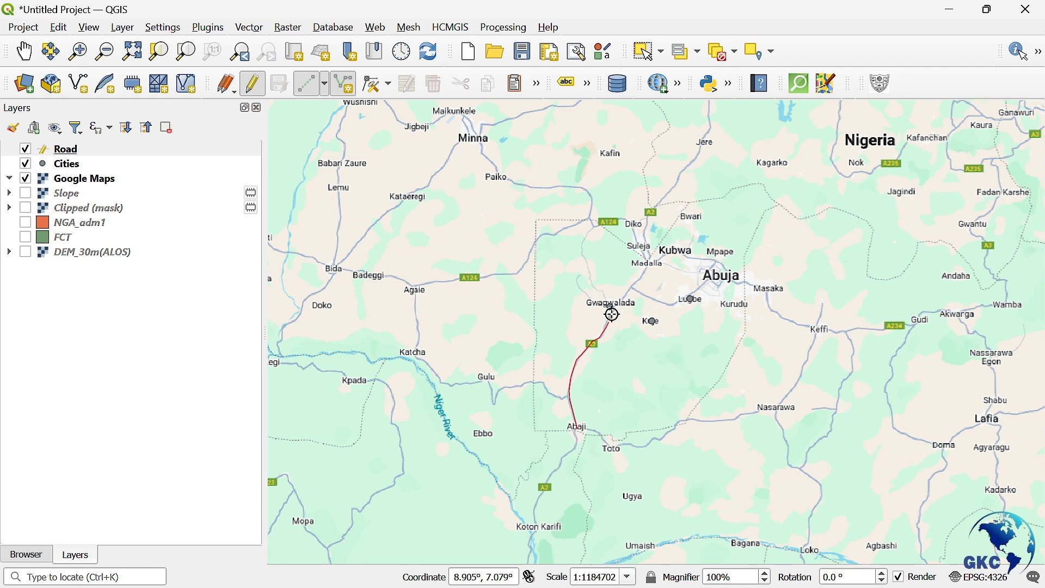
click(619, 303)
click(636, 278)
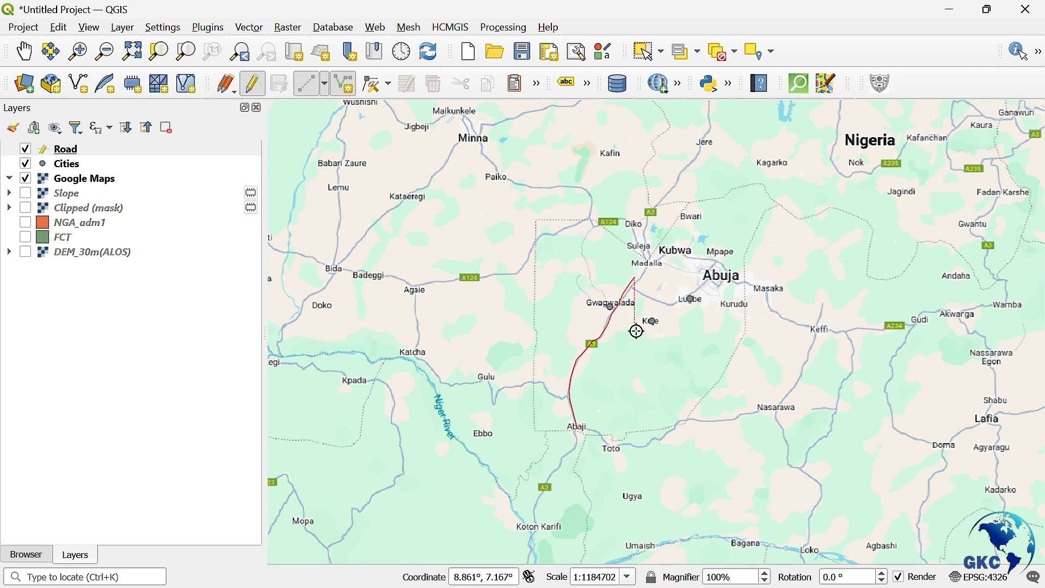
click(643, 277)
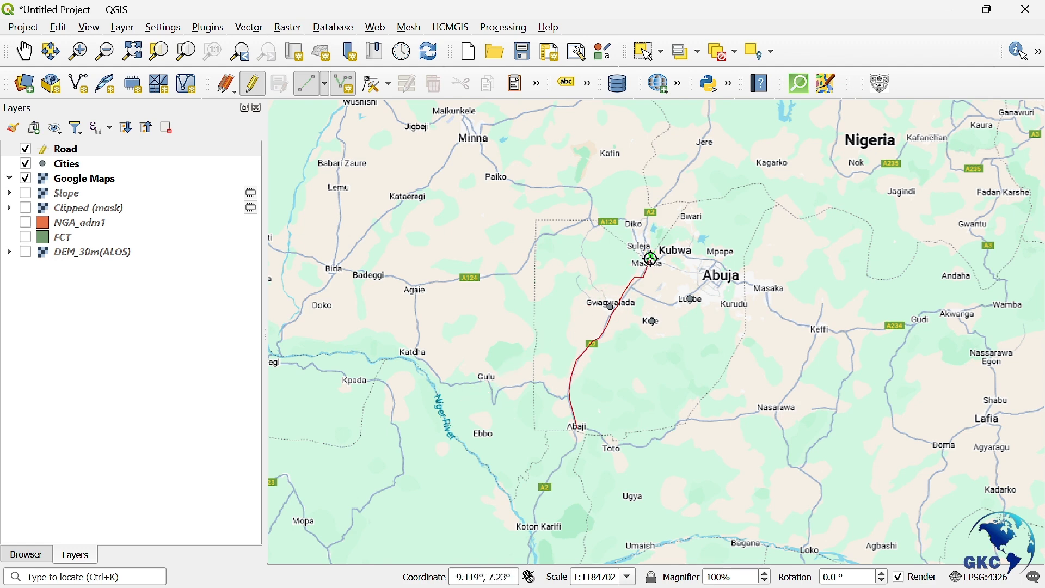
click(654, 257)
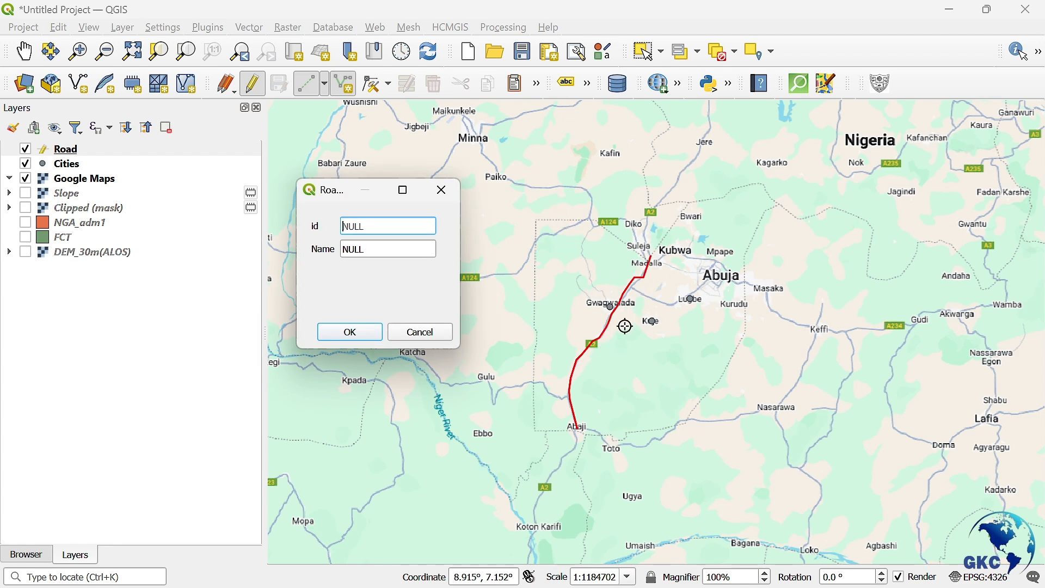
Check how closely the traced line follows the road from Abaji to Madalla and discard the feature.
scroll(645, 296, up, 2)
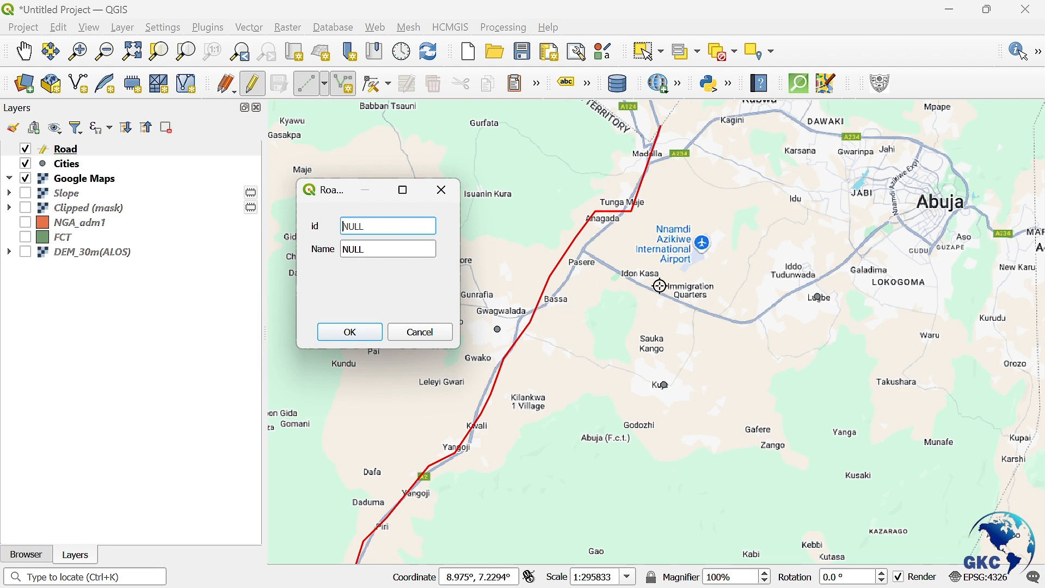
scroll(659, 286, down, 1)
scroll(511, 544, up, 3)
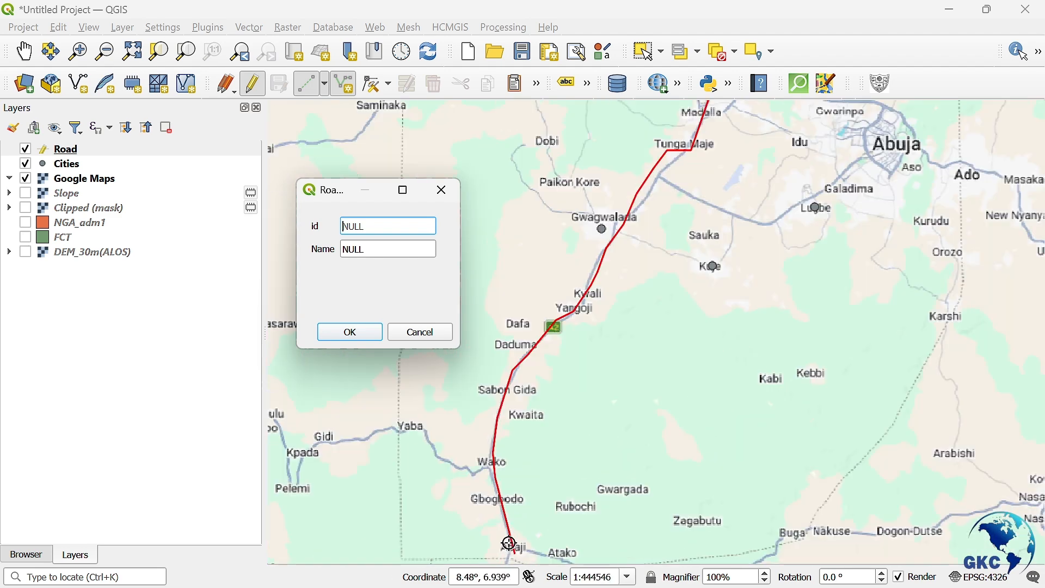
scroll(510, 543, down, 1)
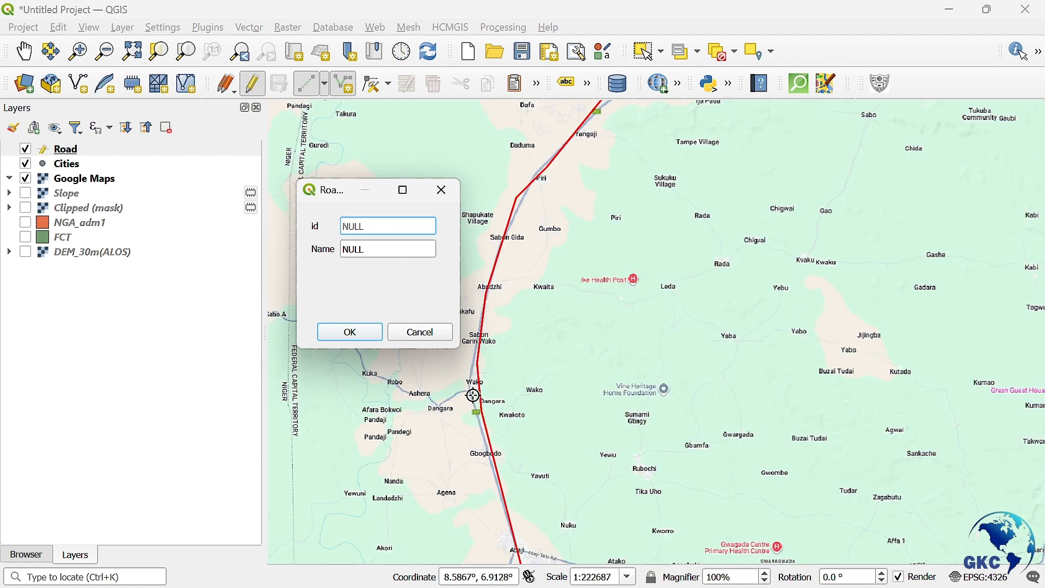
scroll(483, 385, down, 1)
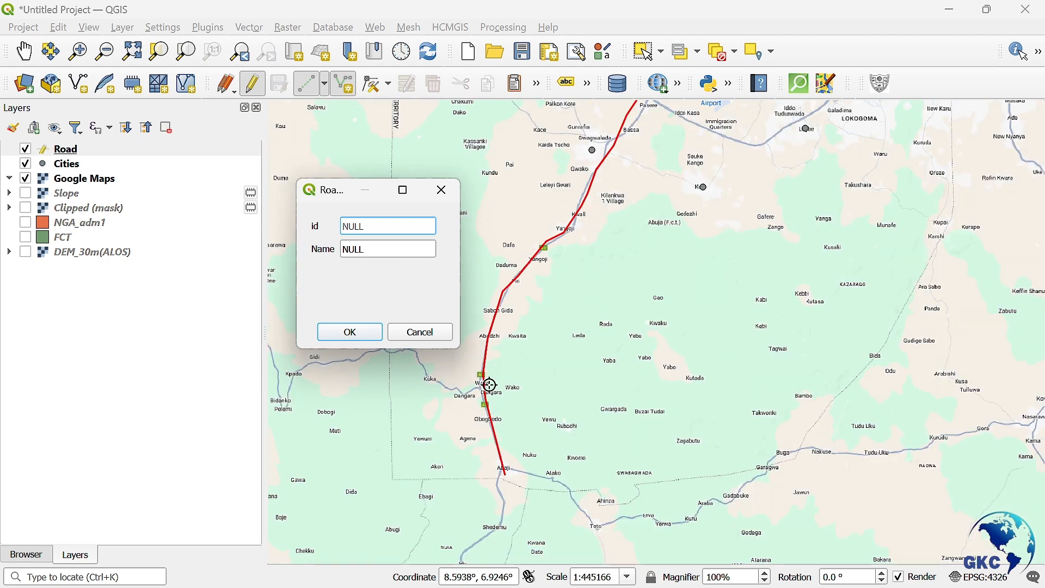
scroll(489, 385, down, 1)
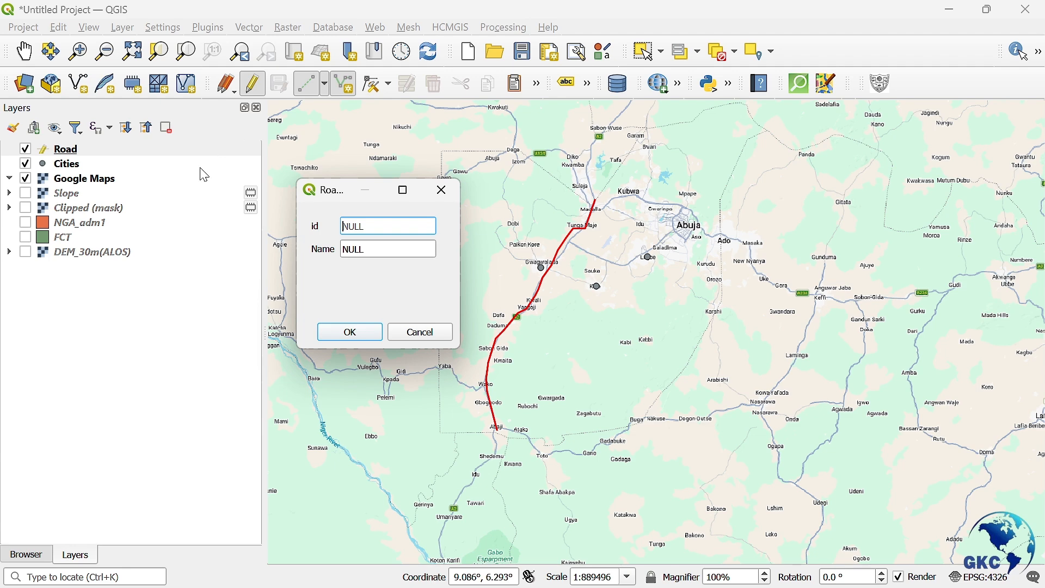
click(427, 333)
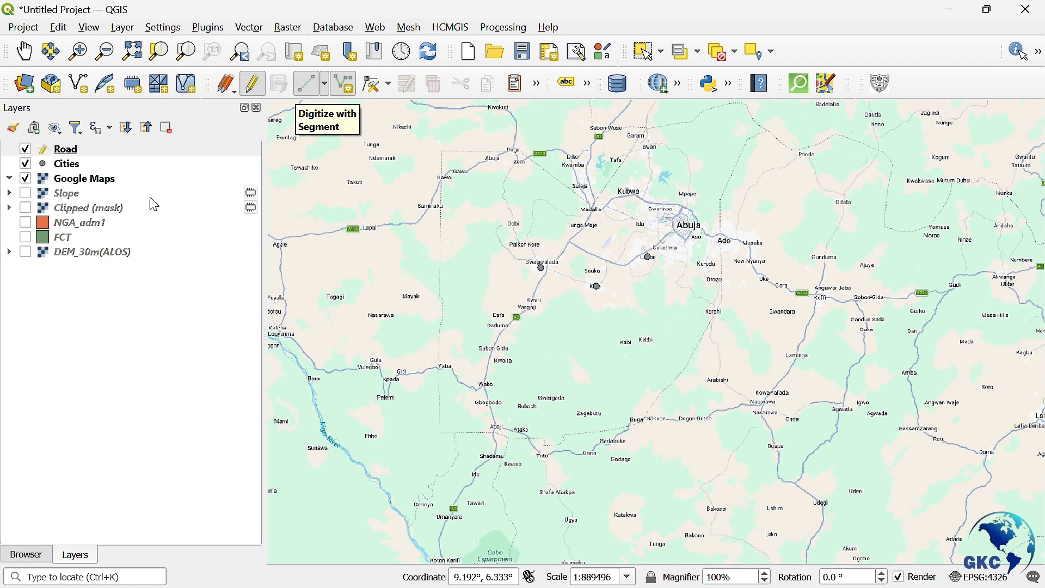
Trace a new Road line along the highway from the junction near Pasere southeast past Gbessa to Gosa.
click(258, 88)
click(258, 88)
click(344, 85)
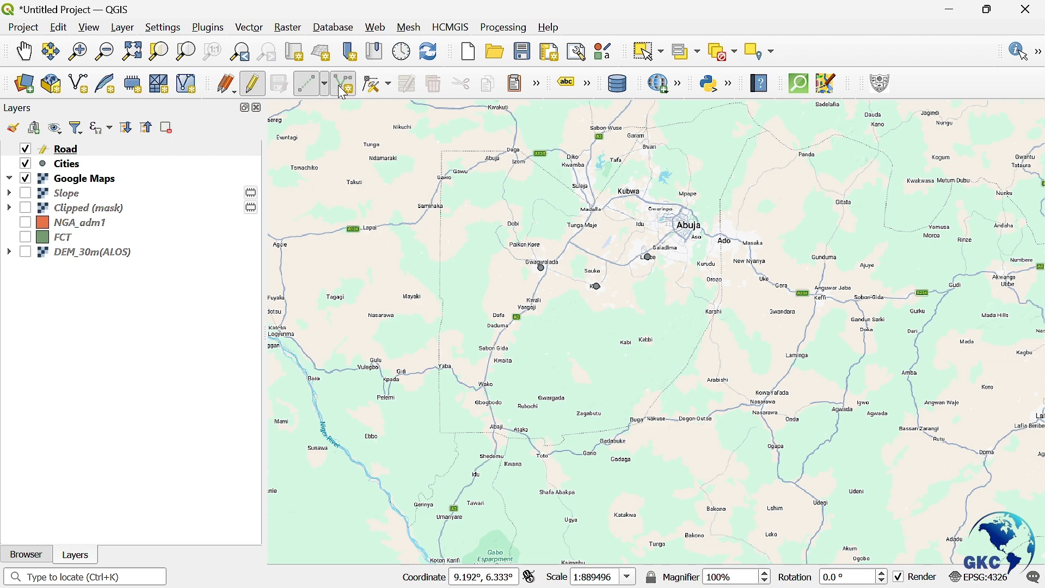
scroll(491, 425, up, 1)
scroll(511, 426, up, 1)
scroll(528, 414, down, 2)
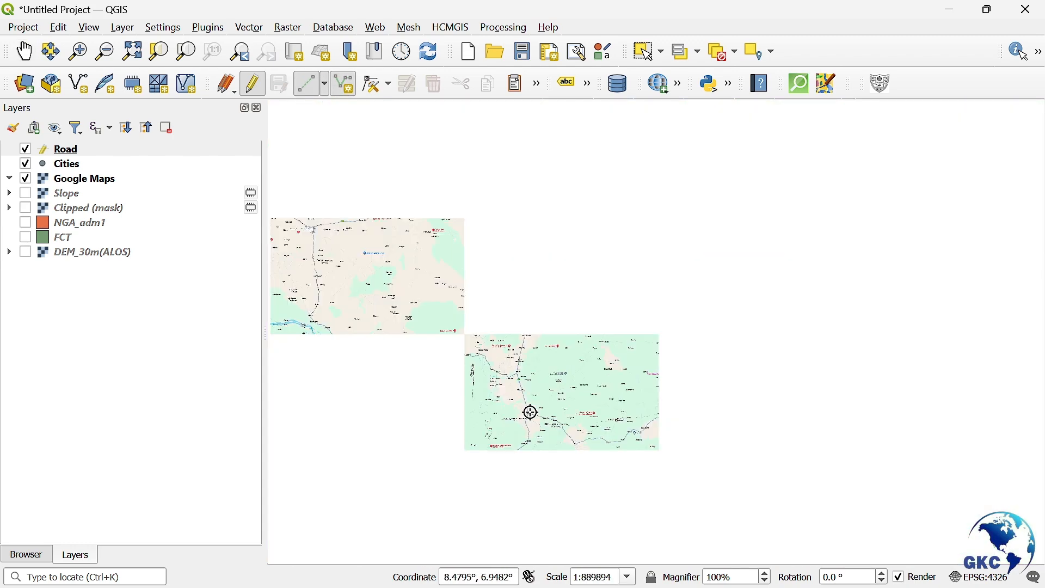
scroll(617, 221, up, 2)
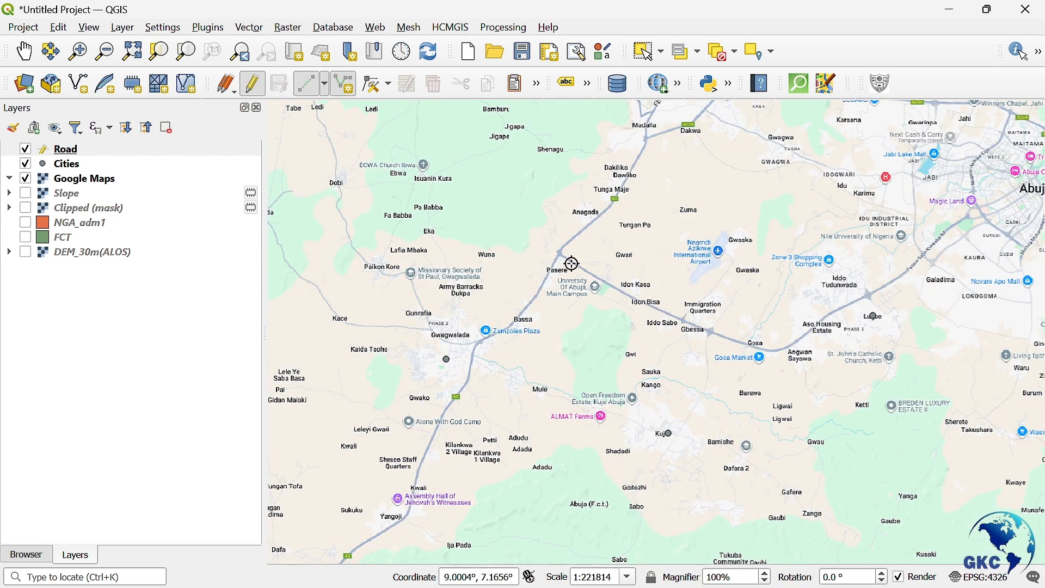
click(559, 252)
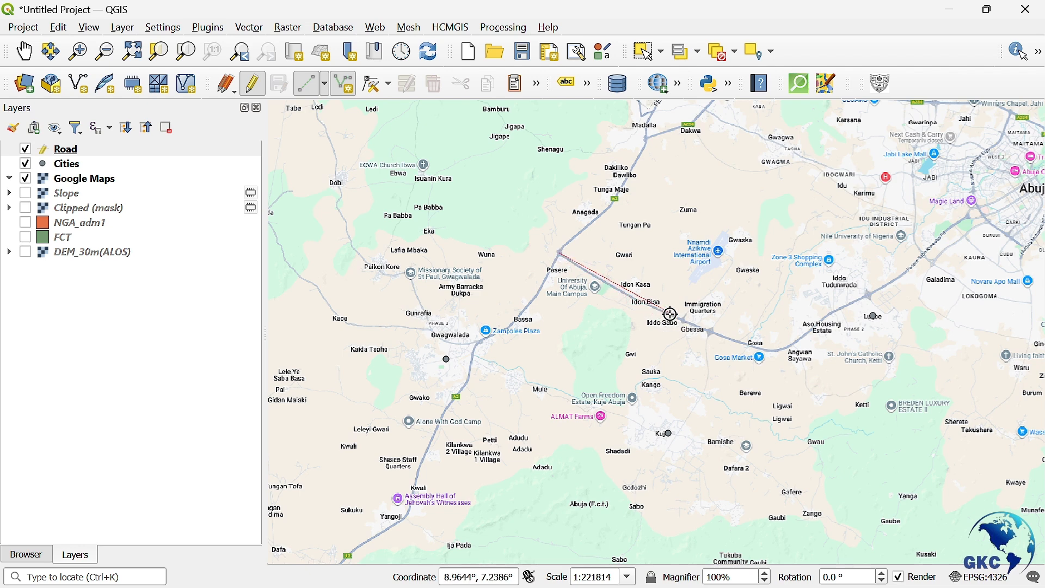
scroll(623, 293, up, 1)
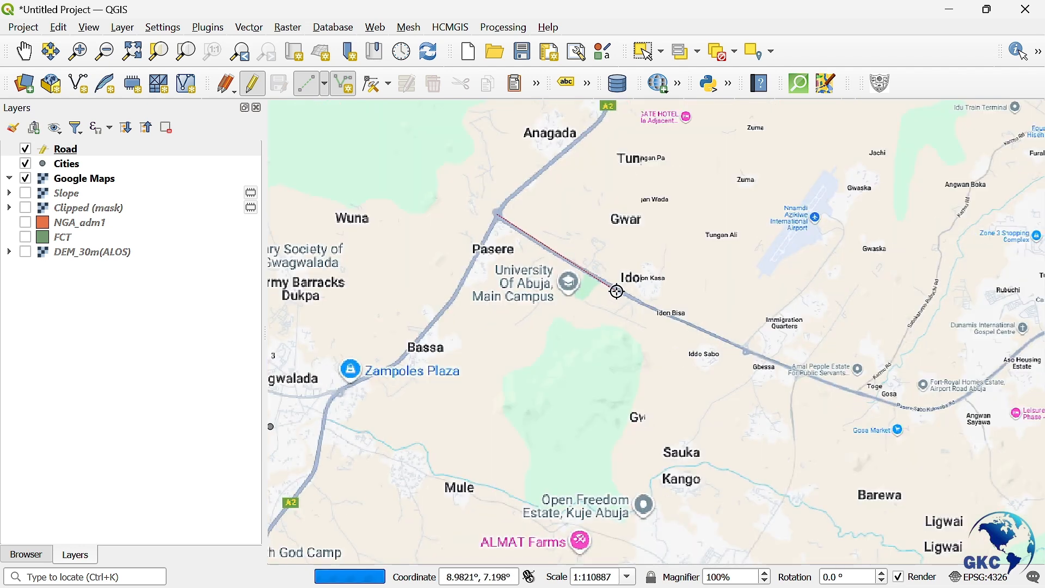
click(746, 351)
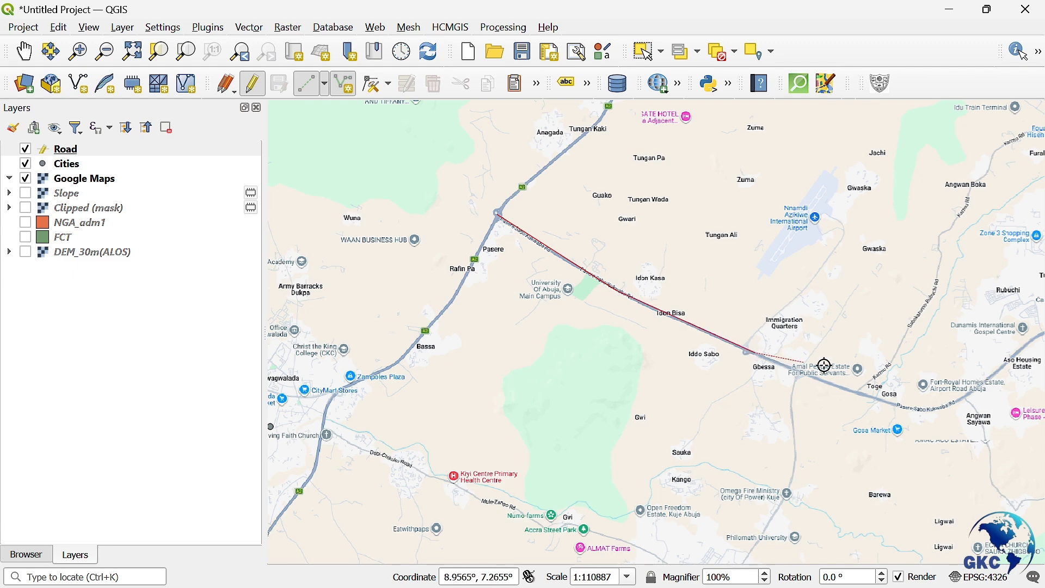
click(909, 406)
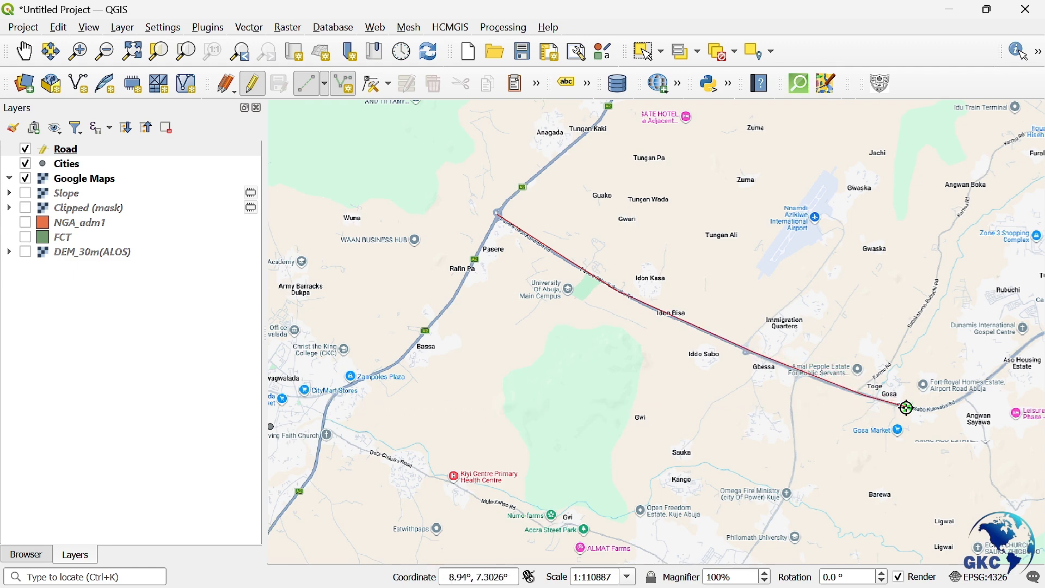
click(906, 408)
right_click(907, 407)
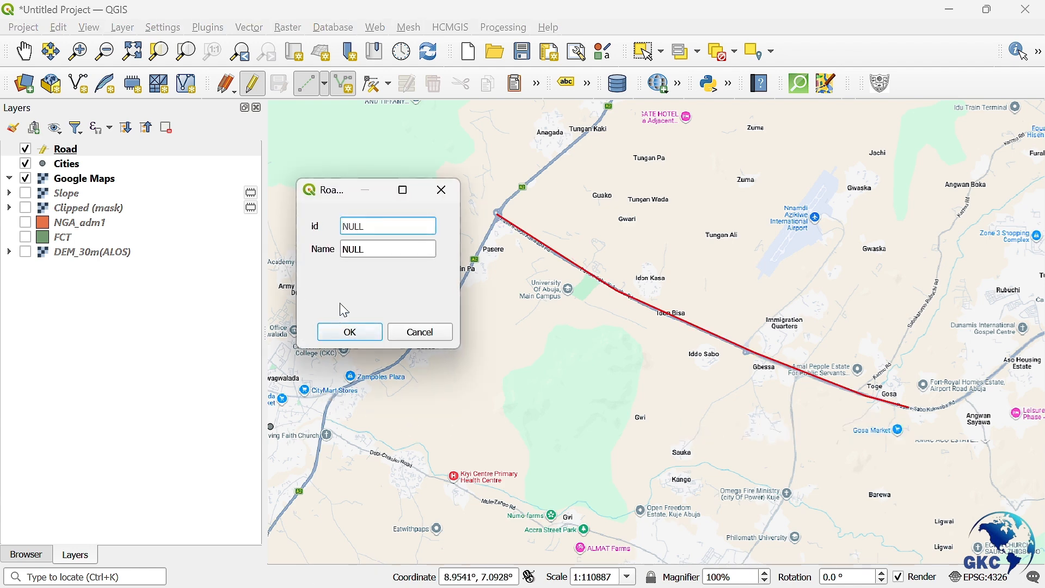
Set the line's Name to GIRI- GOSA and end the Road editing session with its edits saved.
key(Tab)
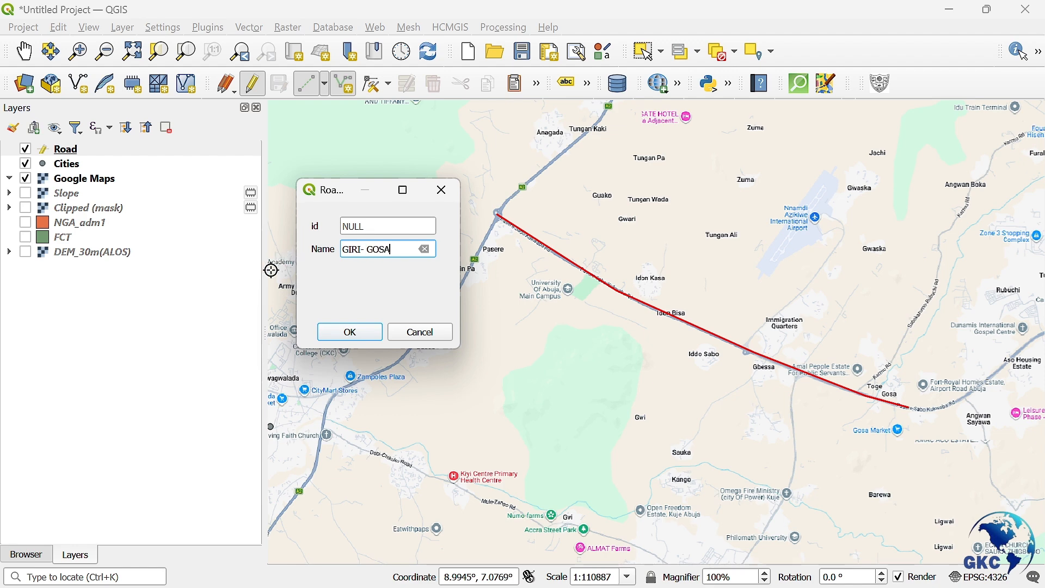
click(366, 338)
scroll(383, 367, down, 1)
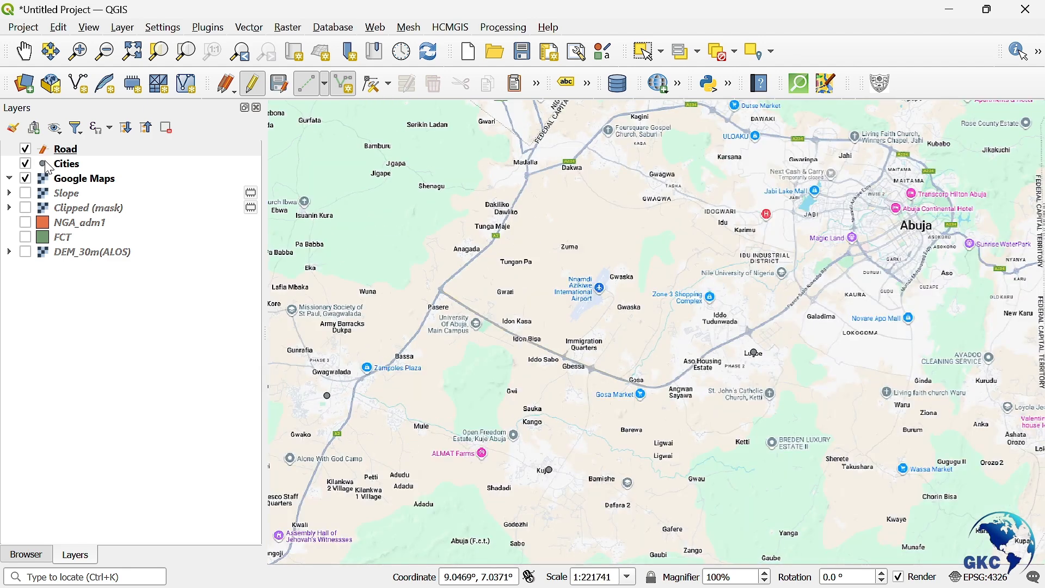
click(281, 92)
click(252, 84)
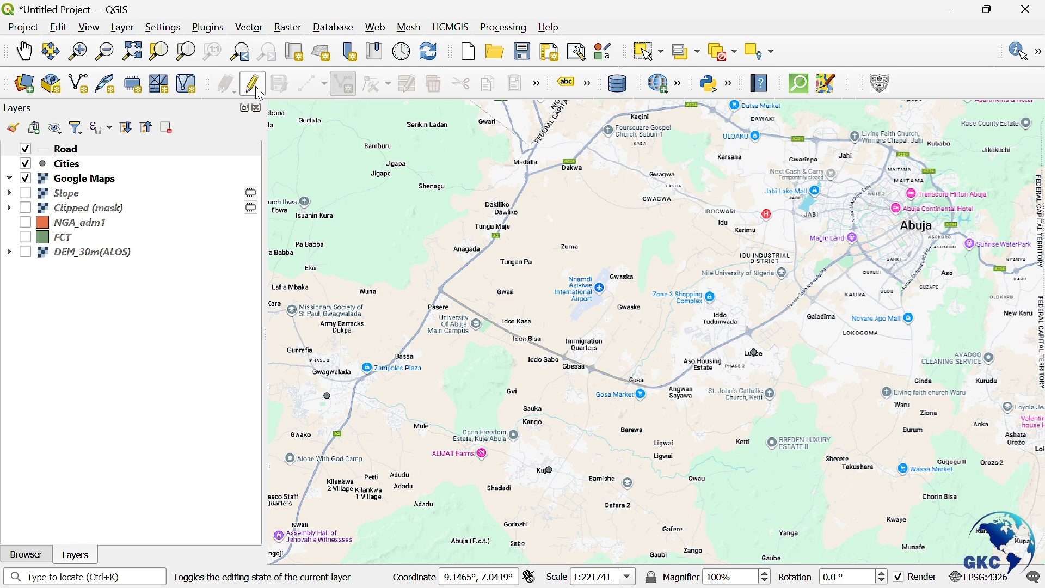
Change the Road layer's line colour to red from the recent colours.
right_click(48, 148)
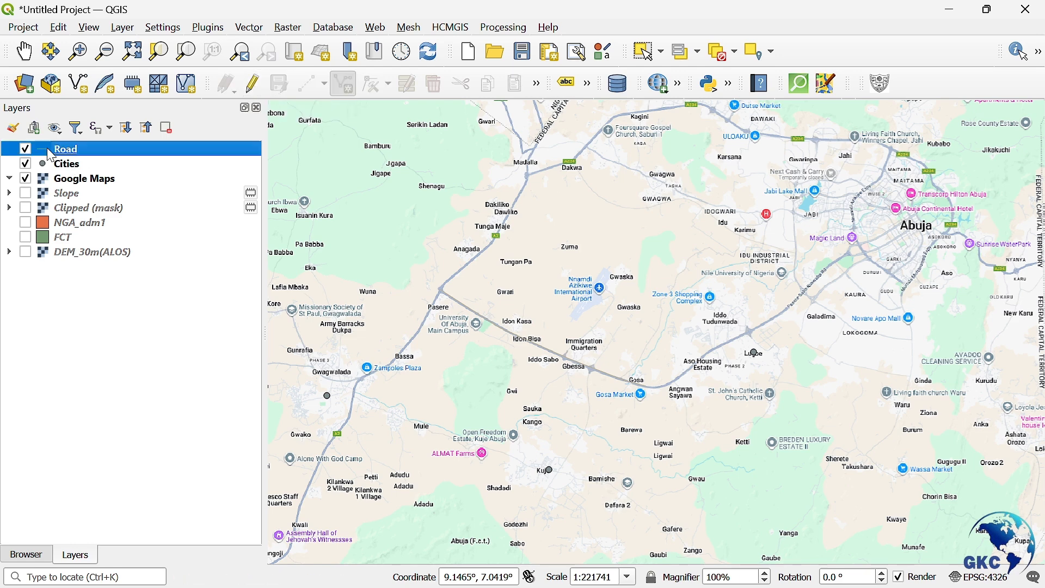
mouse_move(127, 520)
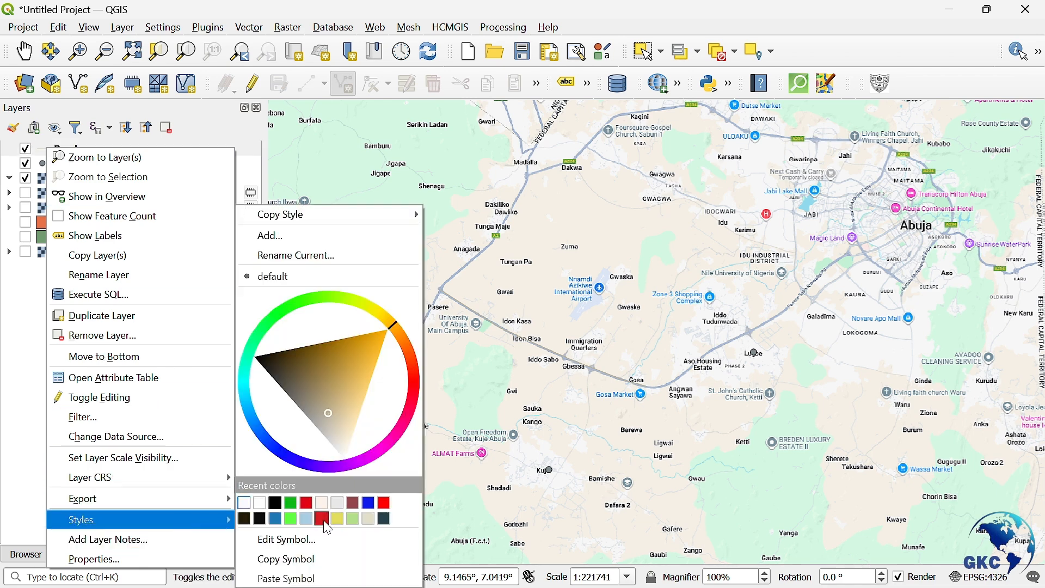
click(319, 518)
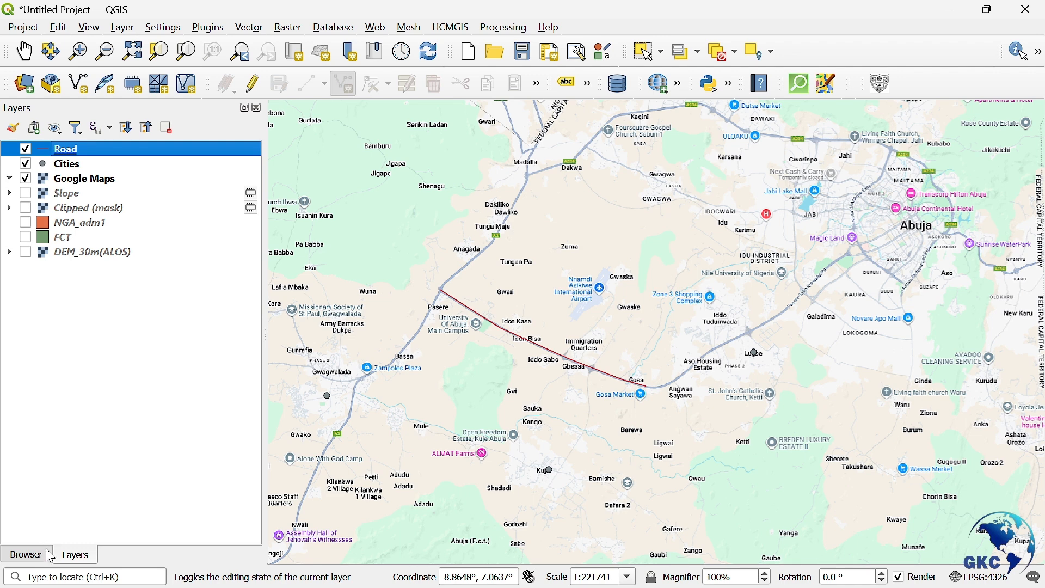
Set up a new shapefile named State in the To delete folder with Polygon geometry.
click(28, 555)
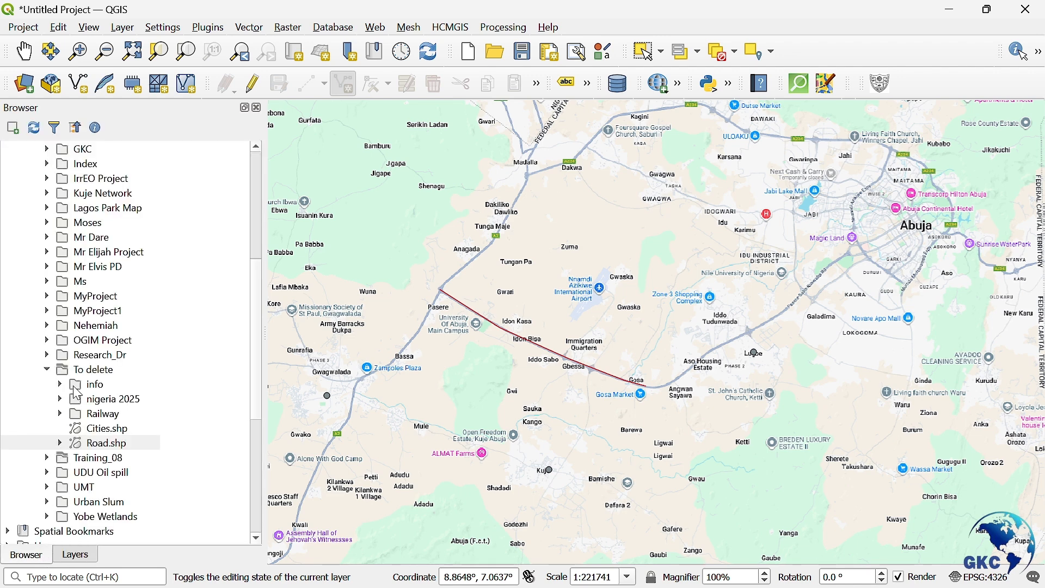
right_click(85, 372)
mouse_move(165, 404)
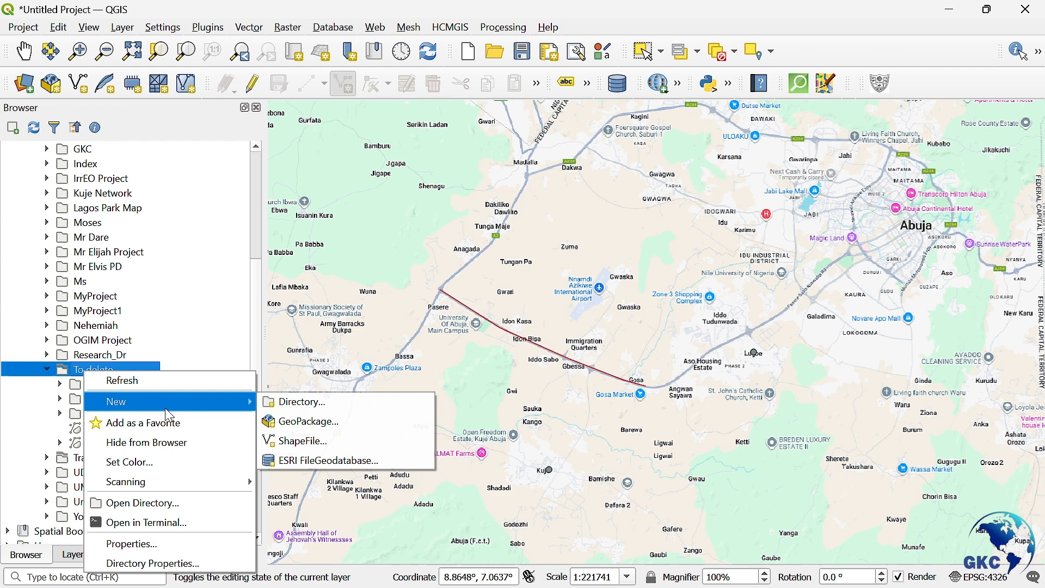
click(271, 439)
click(700, 126)
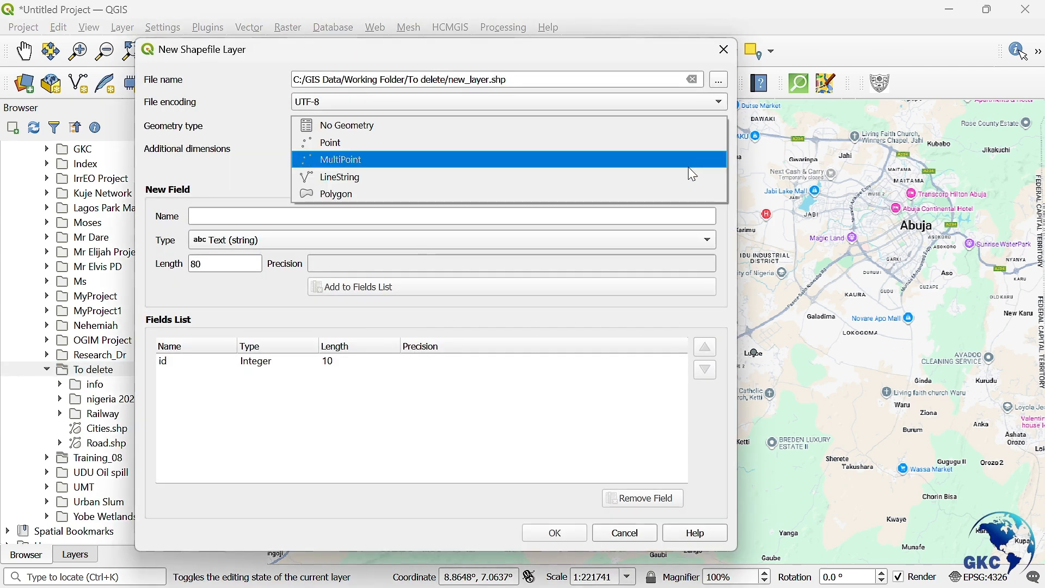
click(691, 194)
double_click(478, 79)
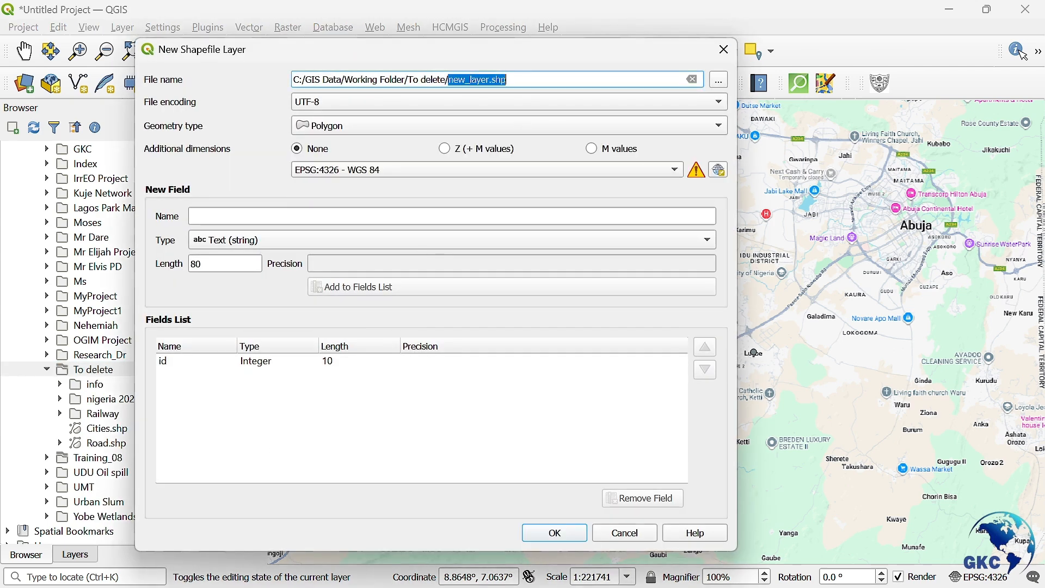
text(Stat)
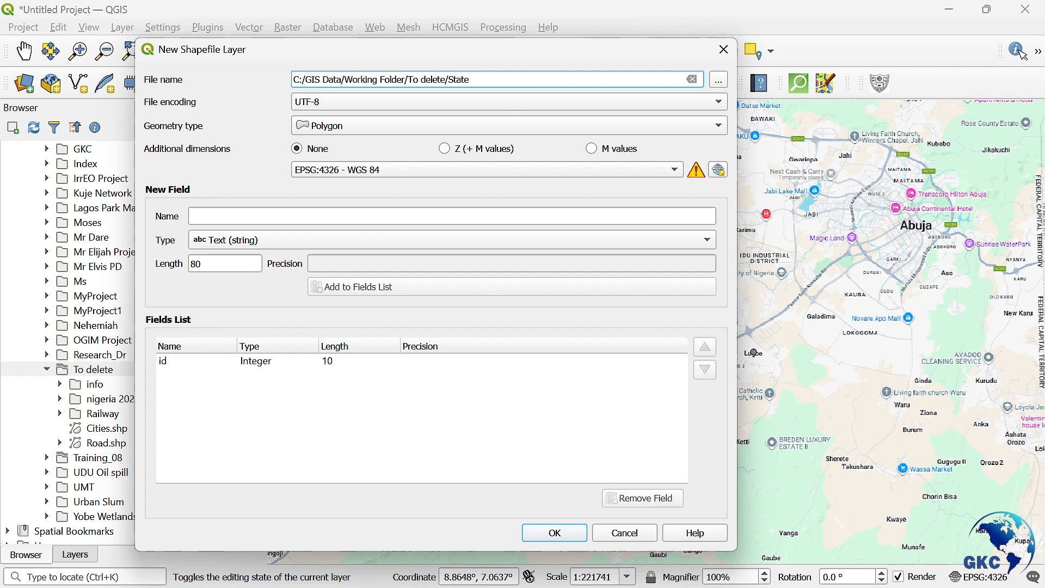
Add a text field called Name to the fields list and create the State shapefile.
click(512, 216)
text(Name)
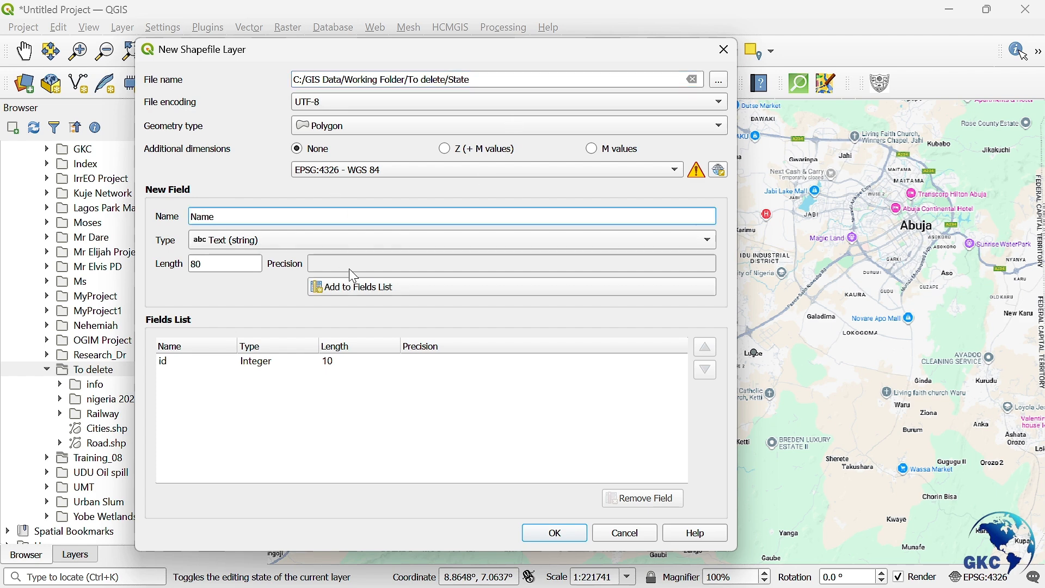
click(354, 284)
click(555, 534)
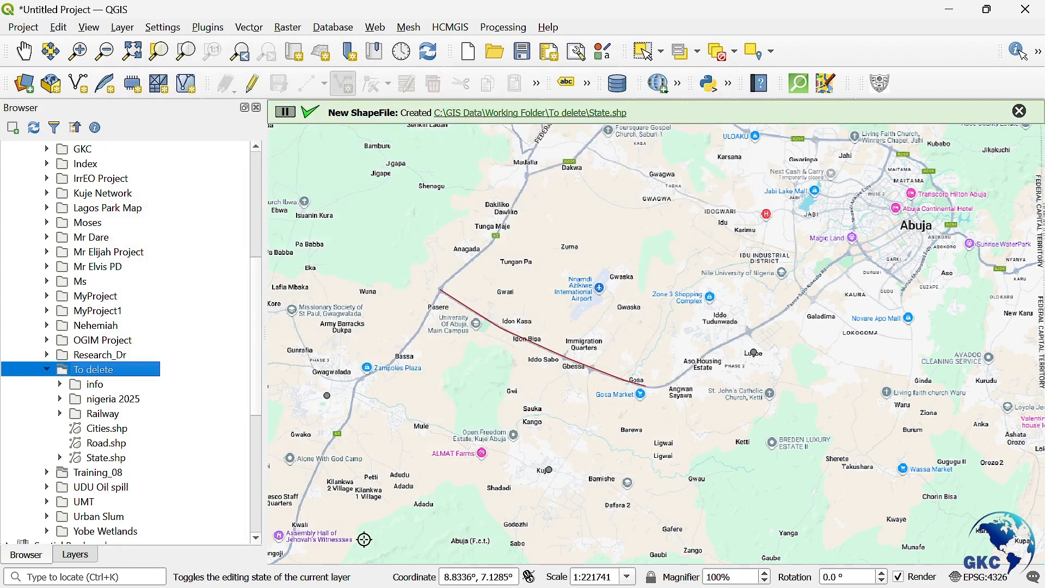
Load State.shp into the project as a layer and start an editing session on it.
click(106, 458)
click(80, 560)
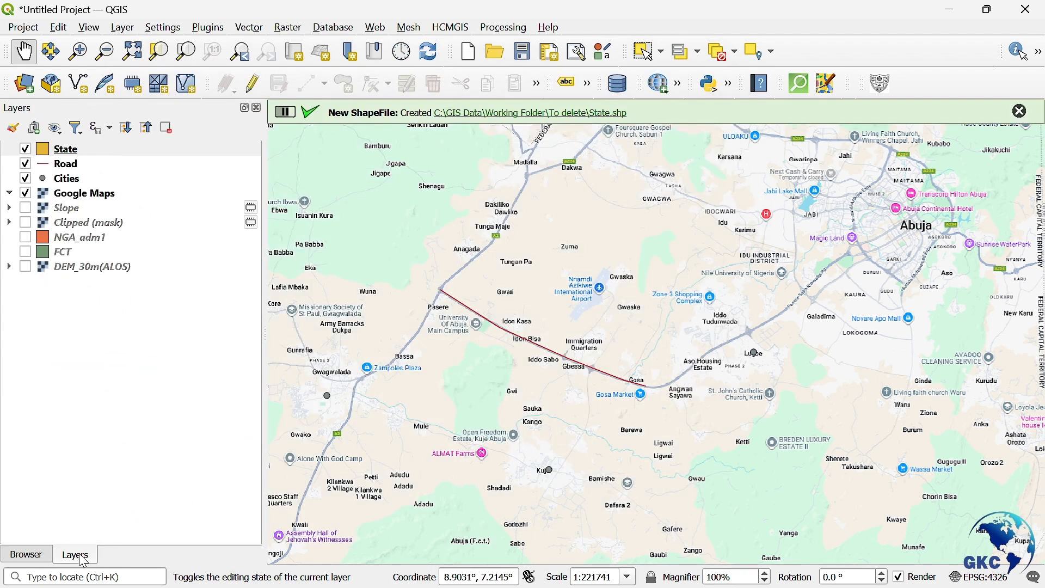
scroll(599, 240, up, 2)
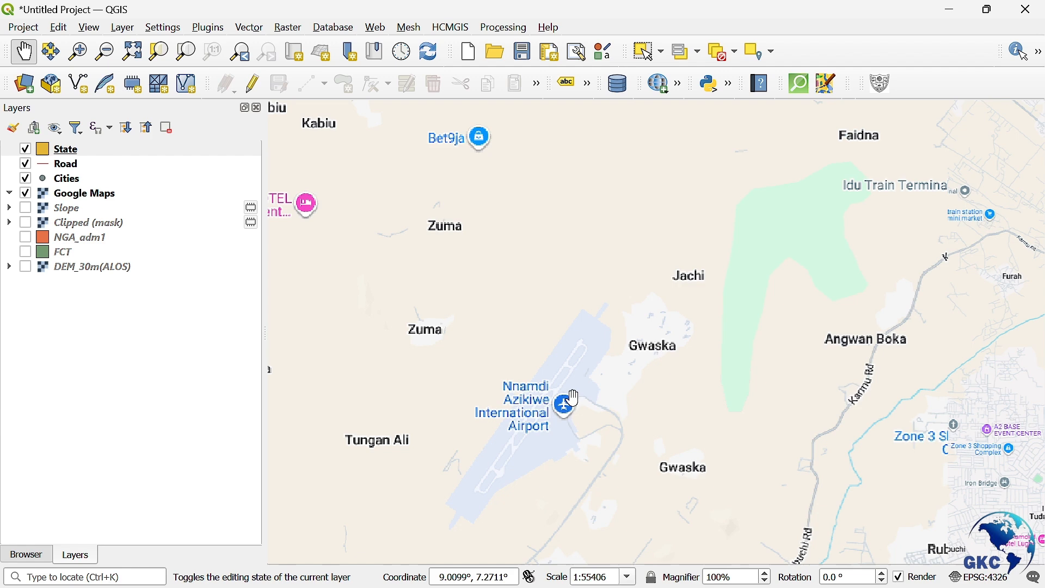
drag(575, 398, 586, 354)
scroll(623, 367, down, 1)
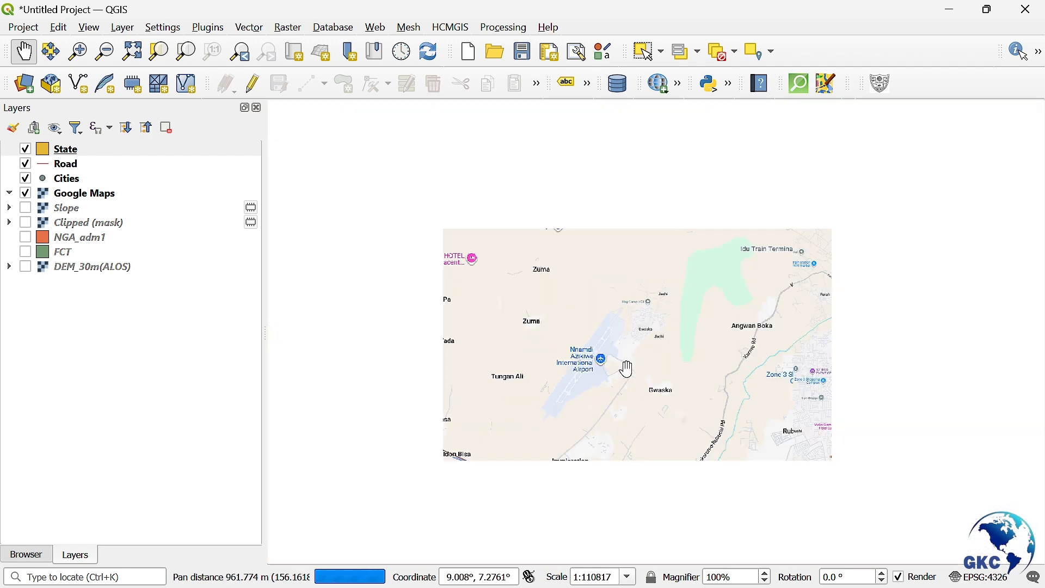
scroll(606, 377, up, 1)
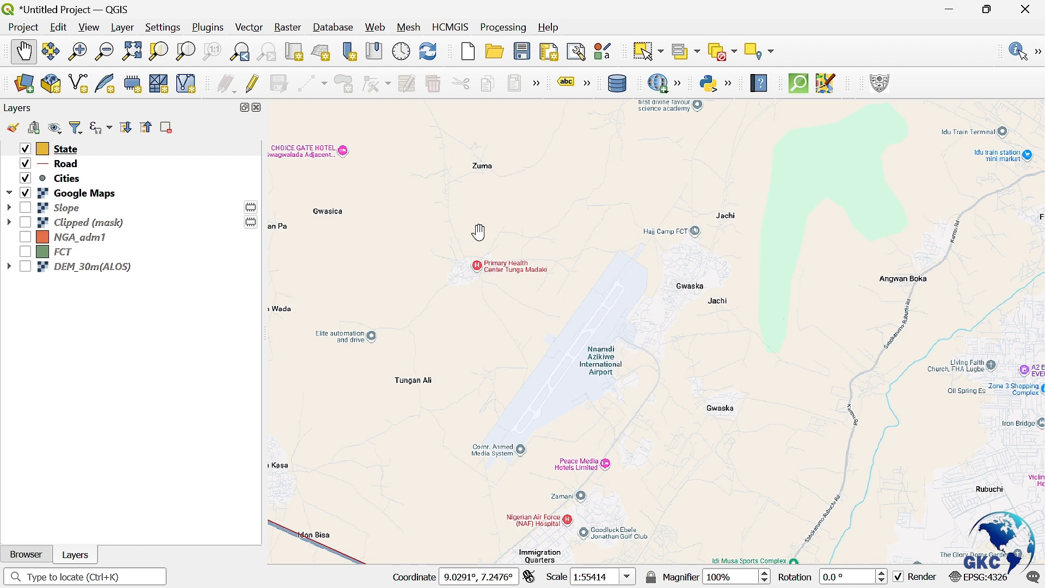
click(66, 150)
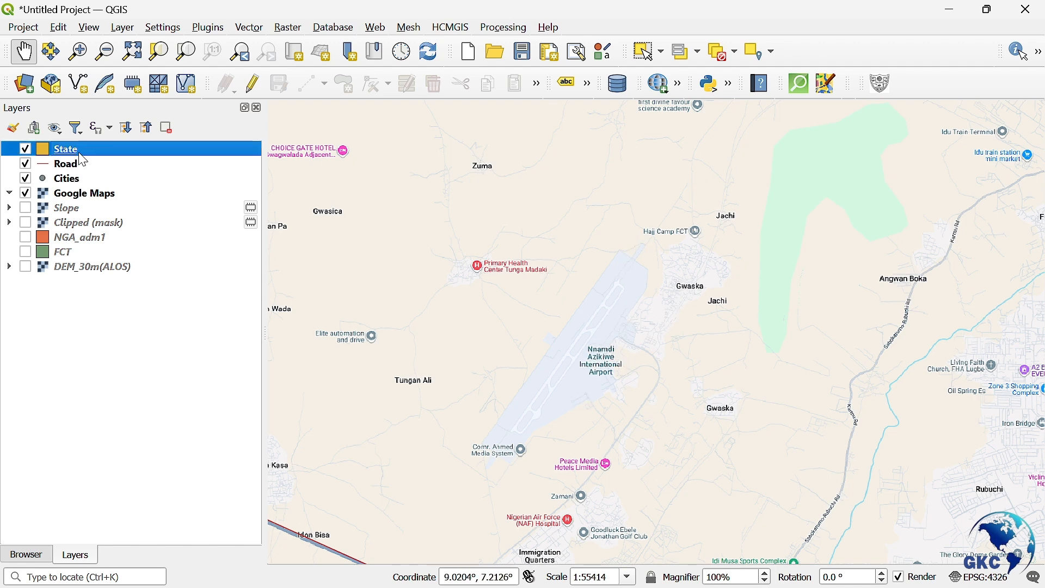
click(253, 84)
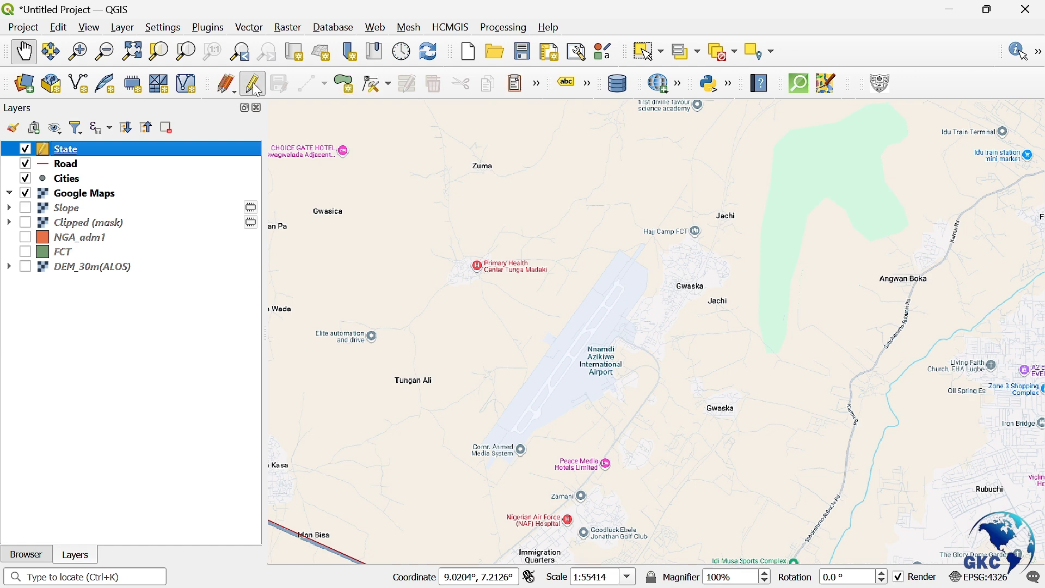
Trace a State polygon around the shaded grounds of Nnamdi Azikiwe International Airport, following the runway edge and the terminal-side corners.
click(344, 85)
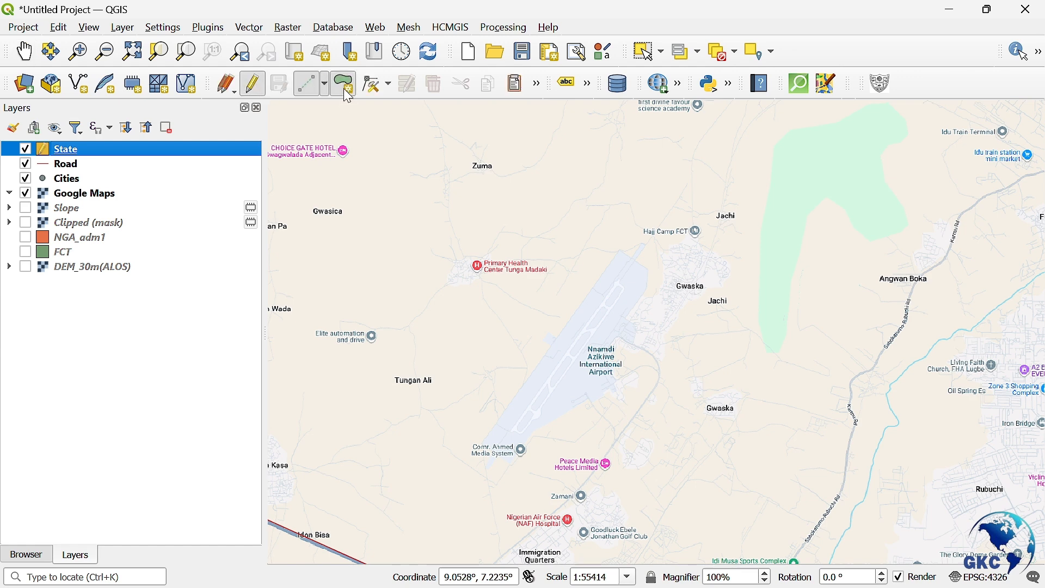
click(480, 448)
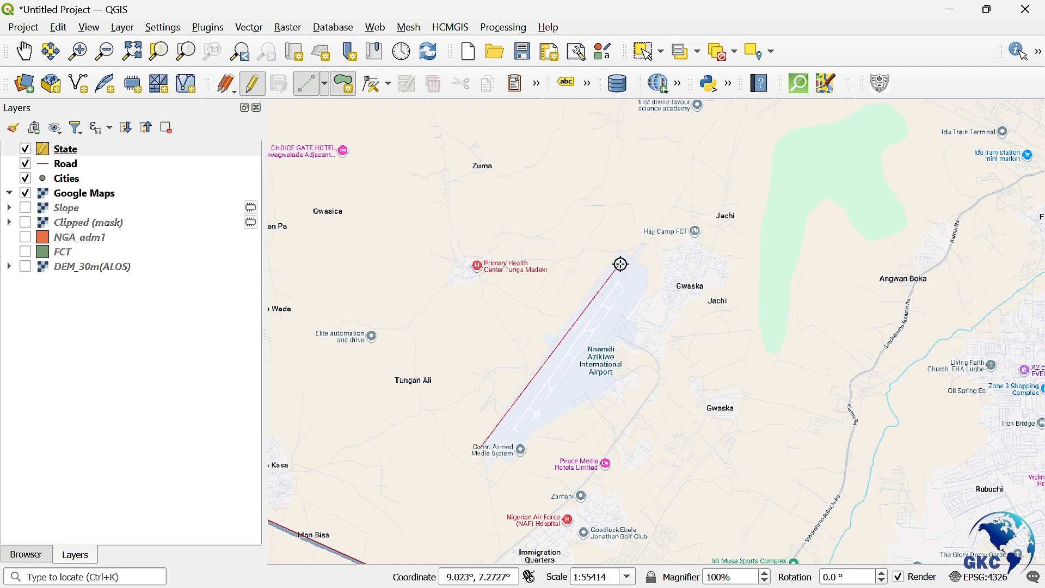
click(620, 251)
click(651, 265)
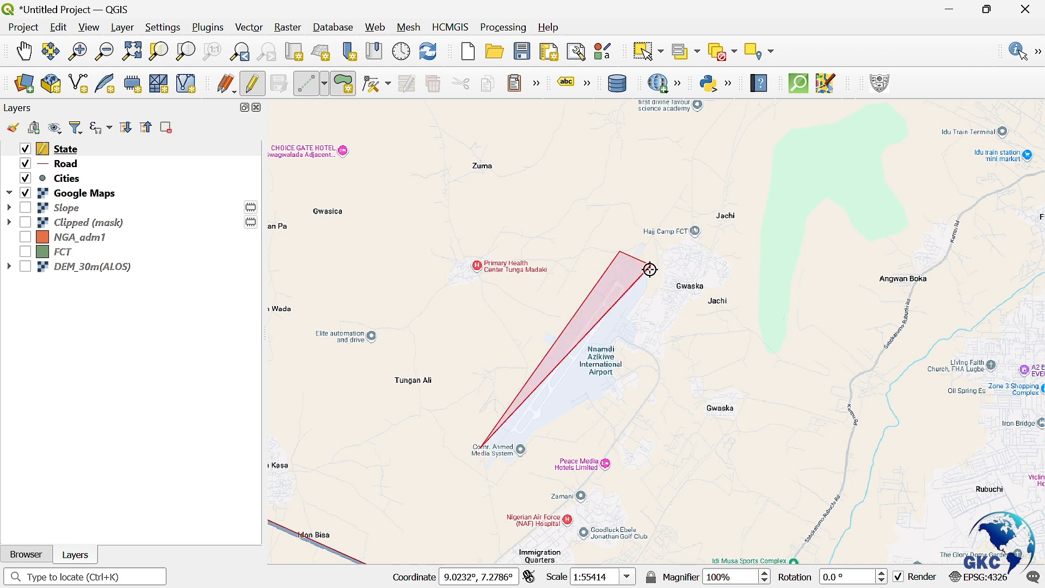
click(648, 283)
click(627, 310)
click(638, 320)
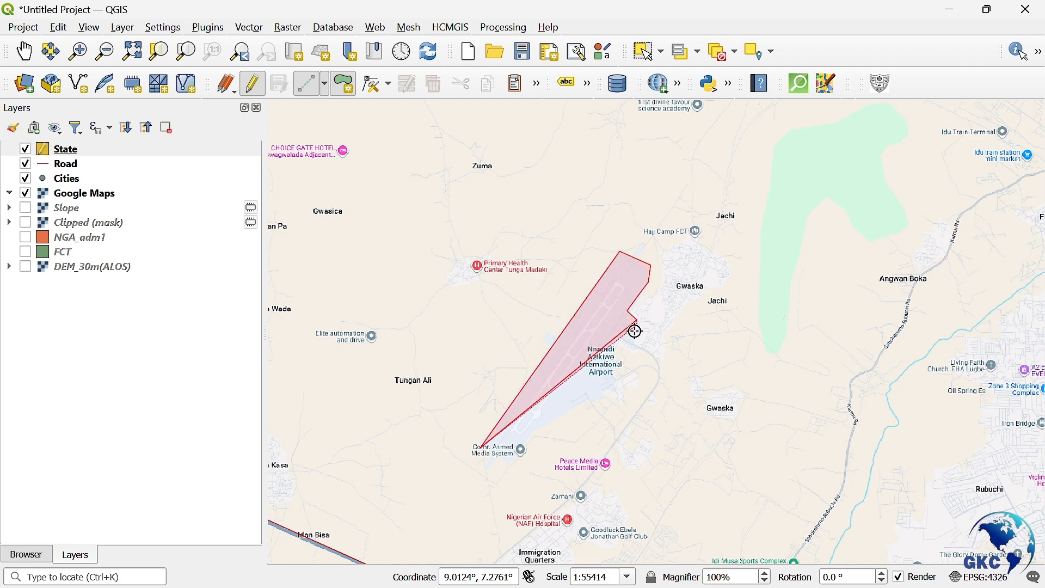
click(633, 344)
click(616, 337)
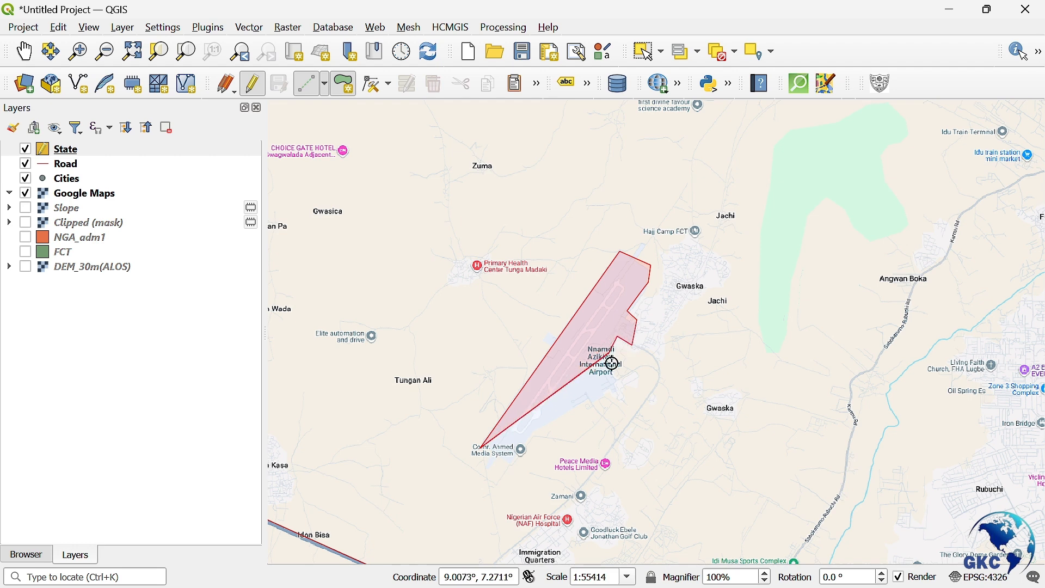
click(617, 383)
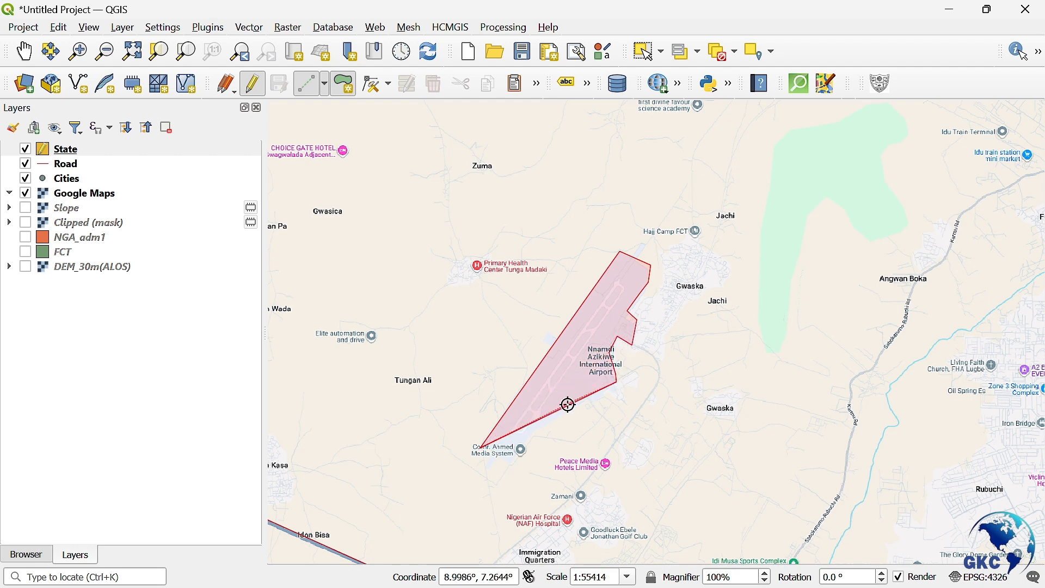
click(528, 434)
click(514, 465)
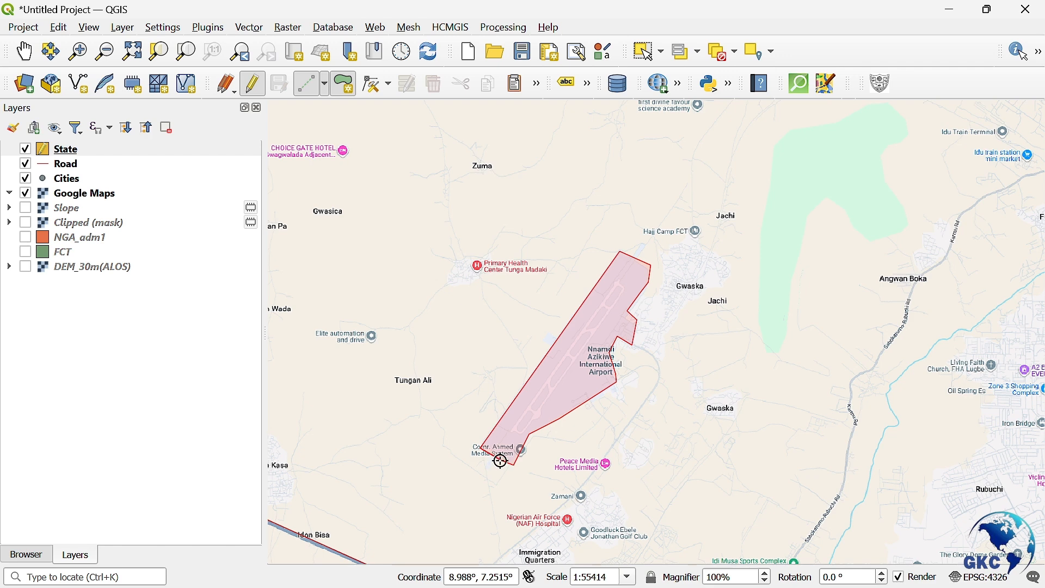
click(493, 471)
click(484, 463)
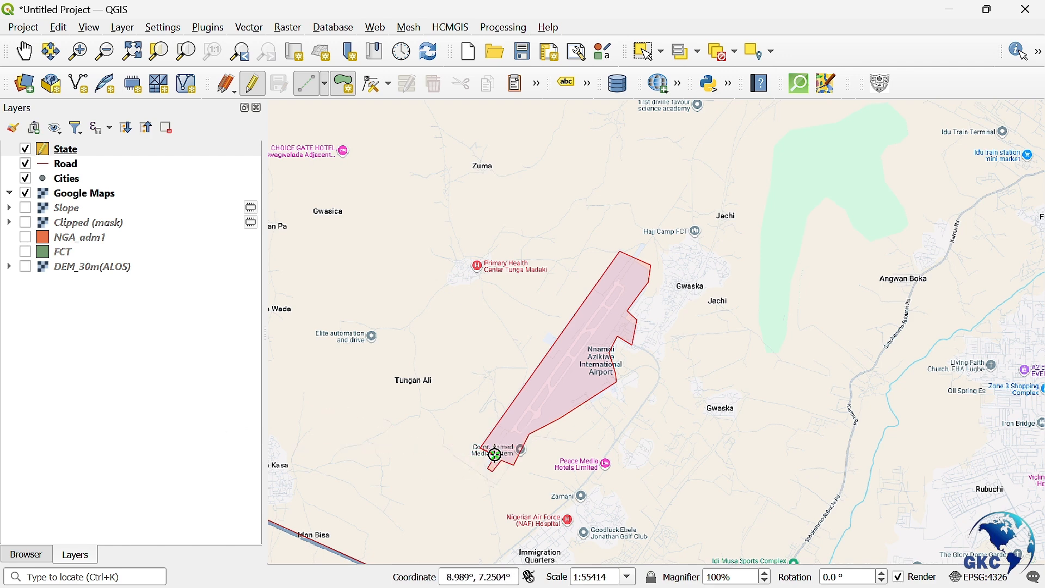
right_click(495, 455)
Set the polygon's Name attribute to Nnamdi Azikiwe Int. Airport and accept the feature.
click(381, 249)
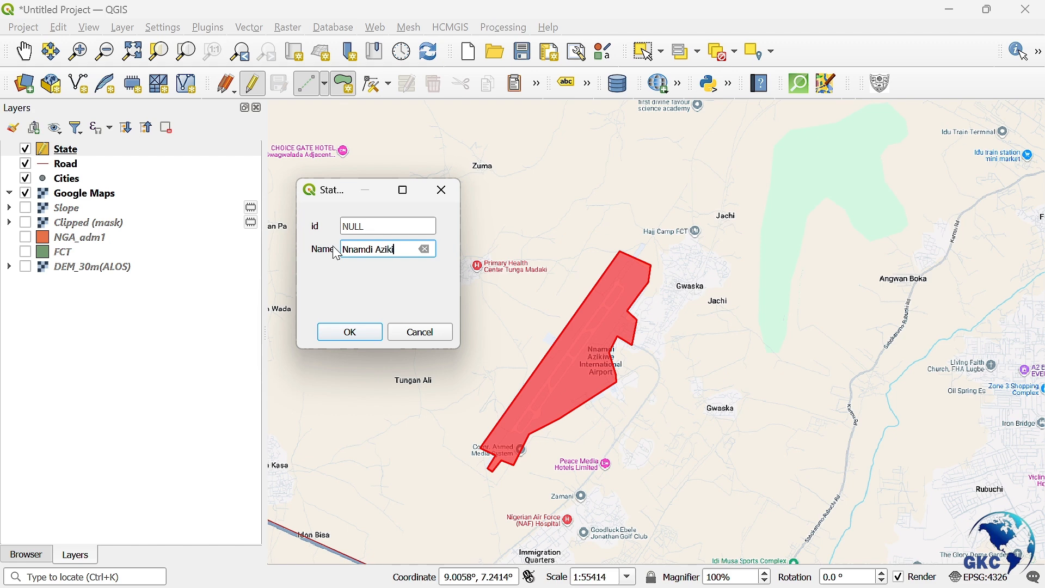
text(Nnamdi Azikiwe Air)
key(BackSpace)
key(BackSpace)
key(BackSpace)
text(Int. Airport)
click(361, 334)
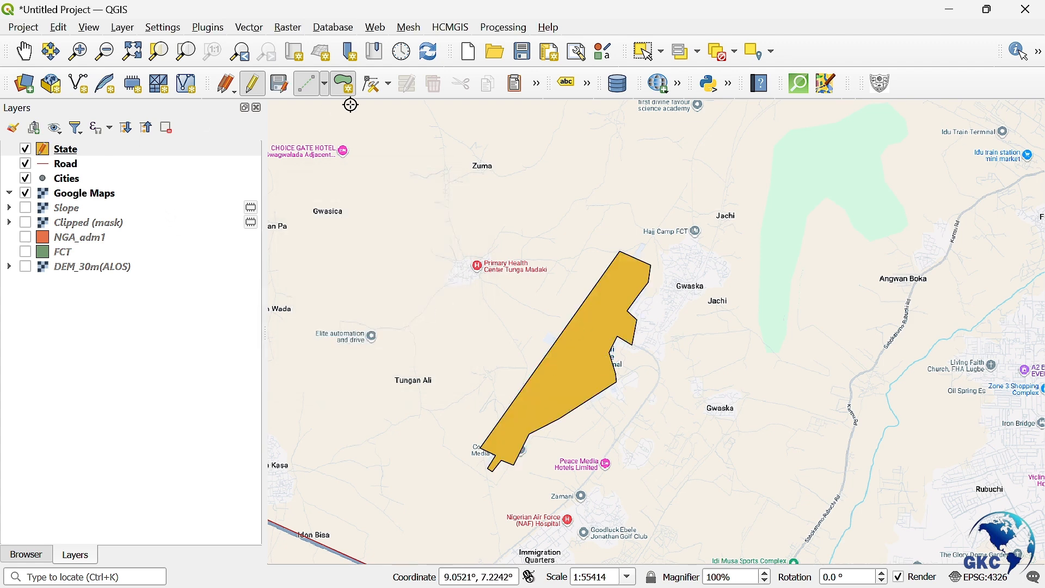
Save the State layer's edits, end its editing session and clear the layer selection.
click(289, 94)
click(257, 90)
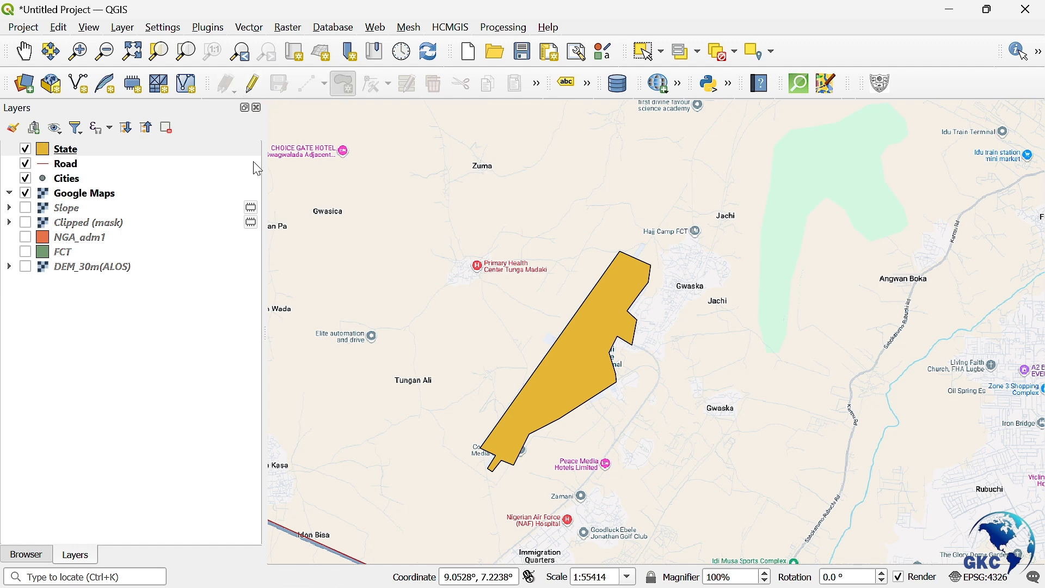
click(170, 349)
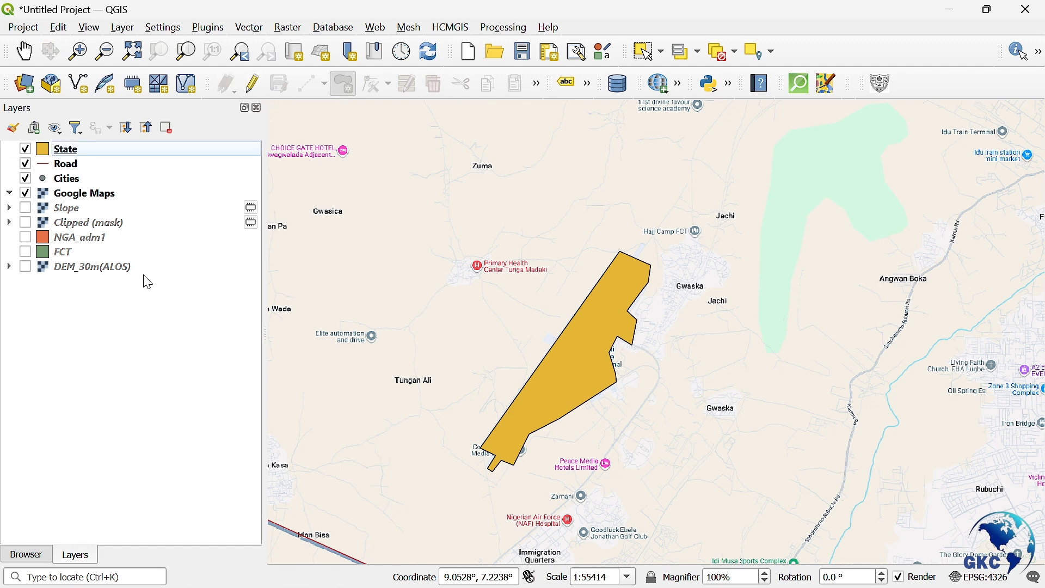